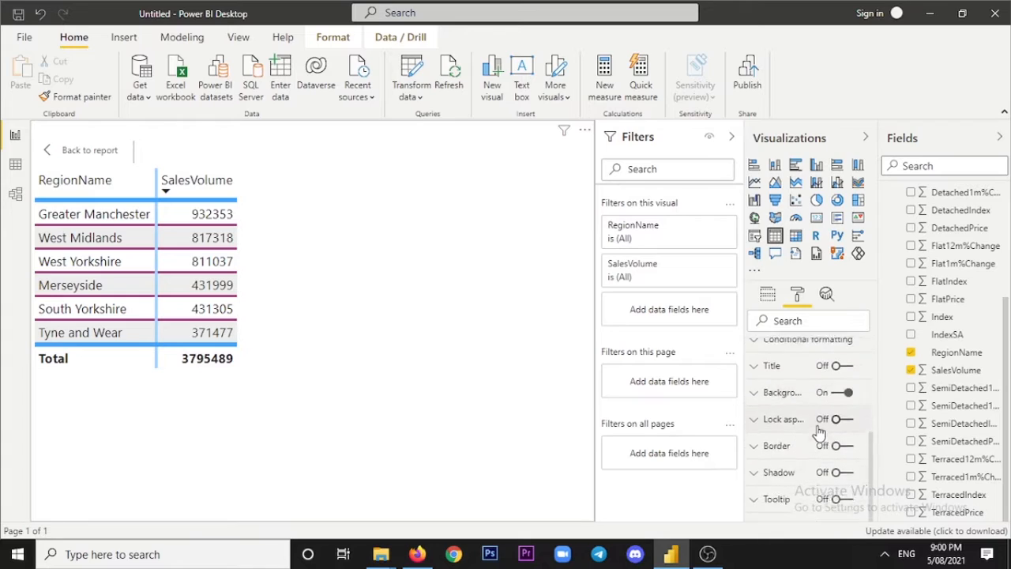
Set the font color of the table's column headers to the lightest tint of the theme's bright blue.
{"action": "scroll", "coordinate": [796, 485], "scroll_direction": "up", "scroll_amount": 5}
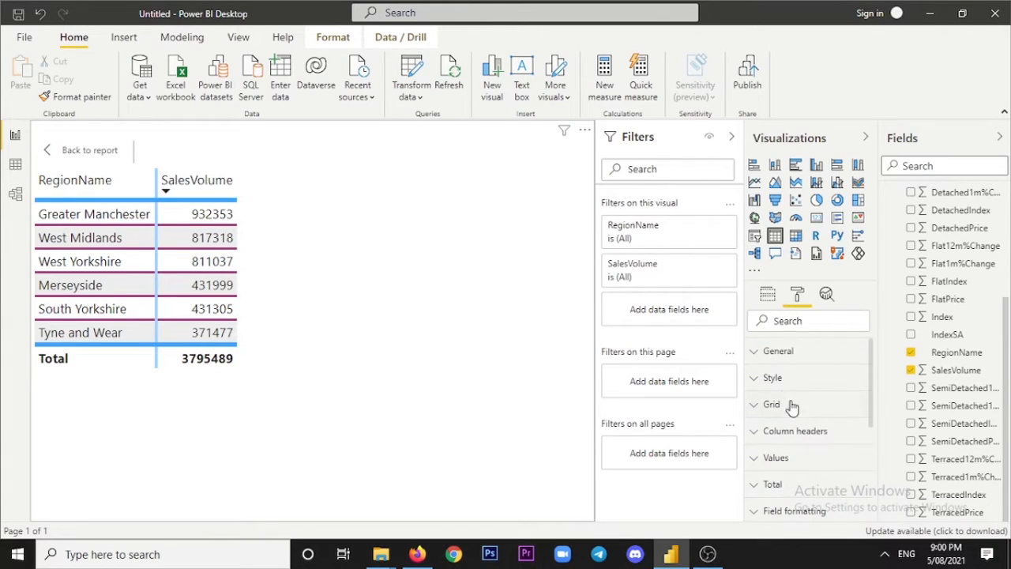
{"action": "scroll", "coordinate": [796, 404], "scroll_direction": "down", "scroll_amount": 1}
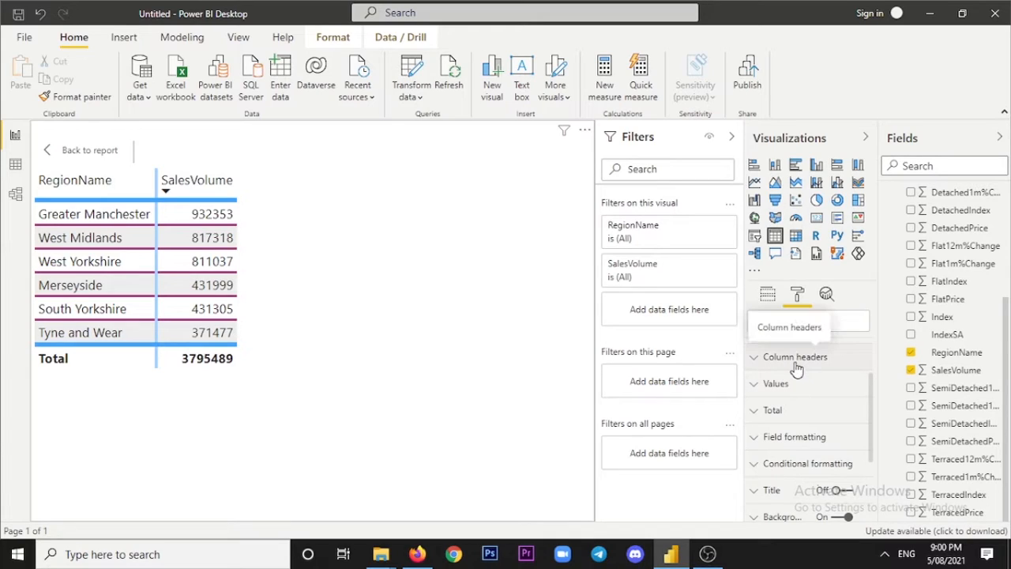
{"action": "left_click", "coordinate": [796, 362]}
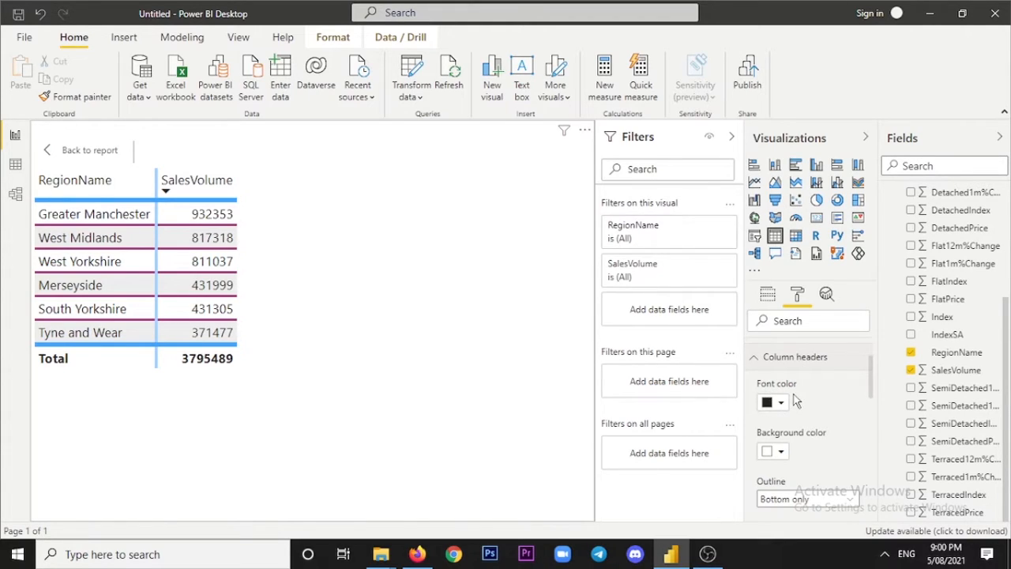
{"action": "left_click", "coordinate": [167, 185]}
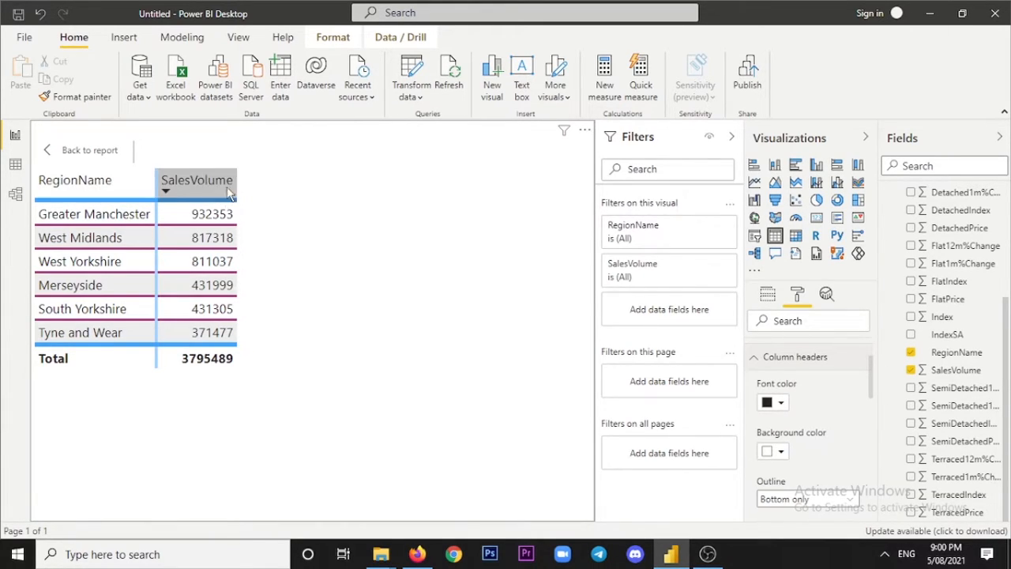
{"action": "left_click", "coordinate": [781, 404]}
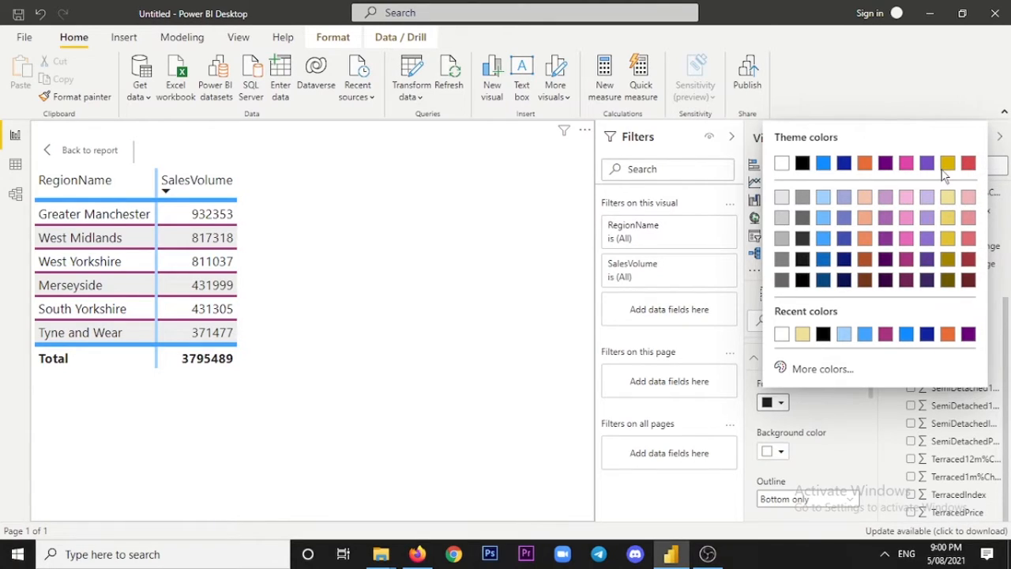
{"action": "left_click", "coordinate": [822, 198]}
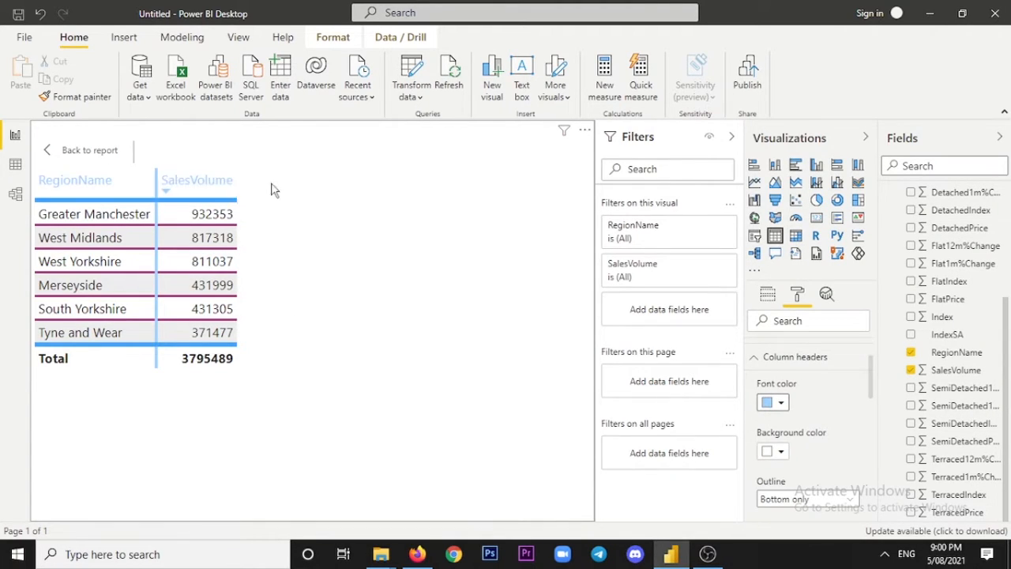
{"action": "left_click", "coordinate": [781, 403]}
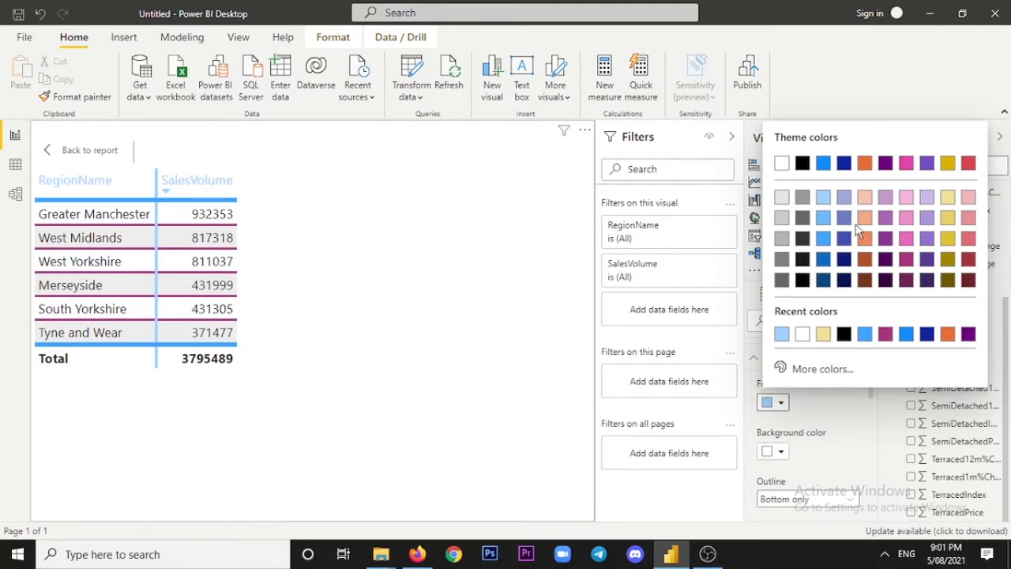
{"action": "left_click", "coordinate": [835, 413]}
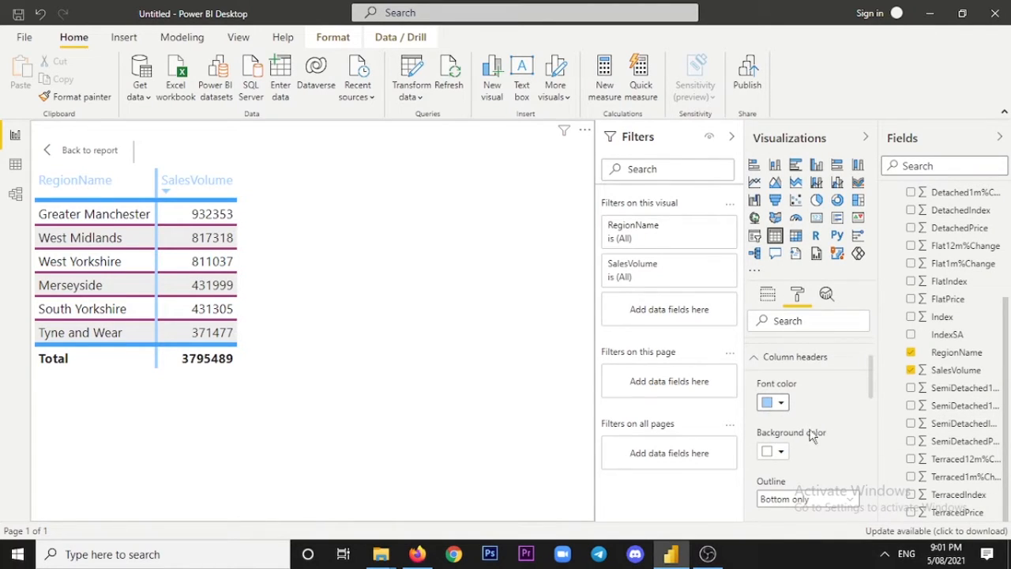
Set the background color of the column headers to the lightest tint of the theme's yellow.
{"action": "scroll", "coordinate": [813, 436], "scroll_direction": "down", "scroll_amount": 2}
{"action": "left_click_drag", "start_coordinate": [869, 388], "coordinate": [869, 387]}
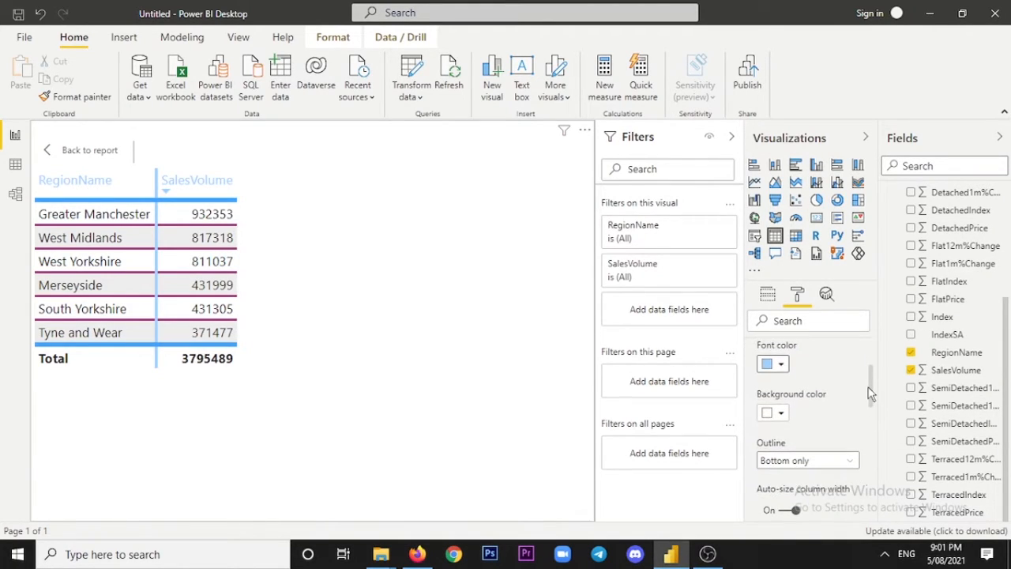
{"action": "left_click", "coordinate": [782, 413]}
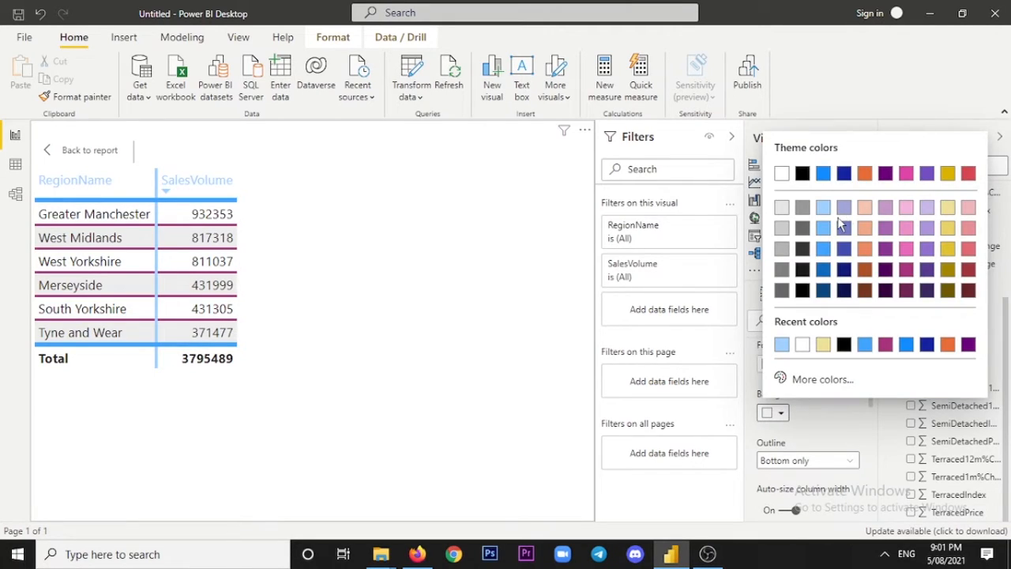
{"action": "left_click", "coordinate": [947, 208]}
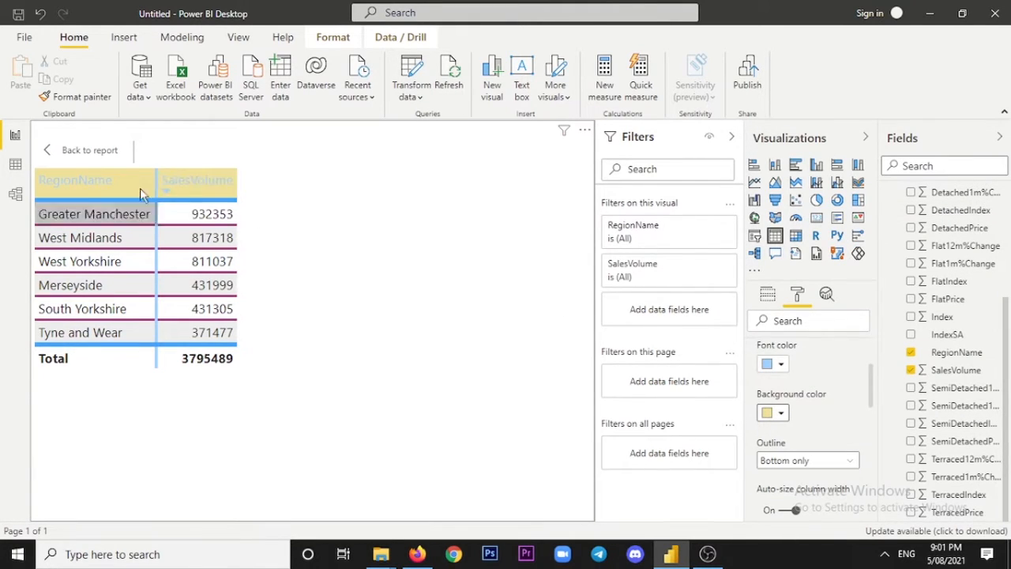
Try the Top only and Left only outlines on the column headers.
{"action": "scroll", "coordinate": [793, 413], "scroll_direction": "down", "scroll_amount": 1}
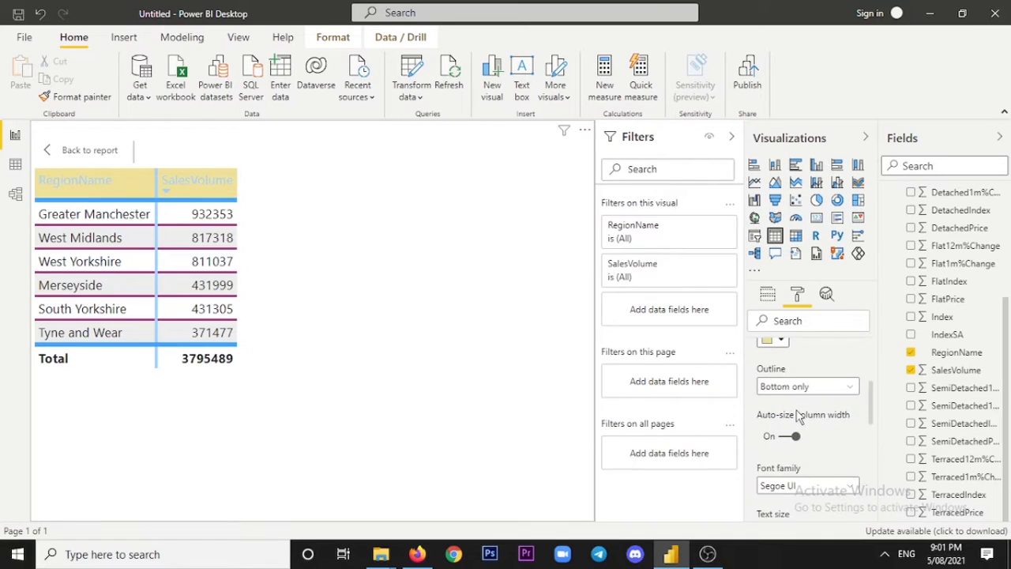
{"action": "scroll", "coordinate": [782, 413], "scroll_direction": "up", "scroll_amount": 1}
{"action": "scroll", "coordinate": [799, 417], "scroll_direction": "down", "scroll_amount": 1}
{"action": "scroll", "coordinate": [800, 419], "scroll_direction": "up", "scroll_amount": 1}
{"action": "scroll", "coordinate": [798, 411], "scroll_direction": "down", "scroll_amount": 1}
{"action": "left_click", "coordinate": [851, 389]}
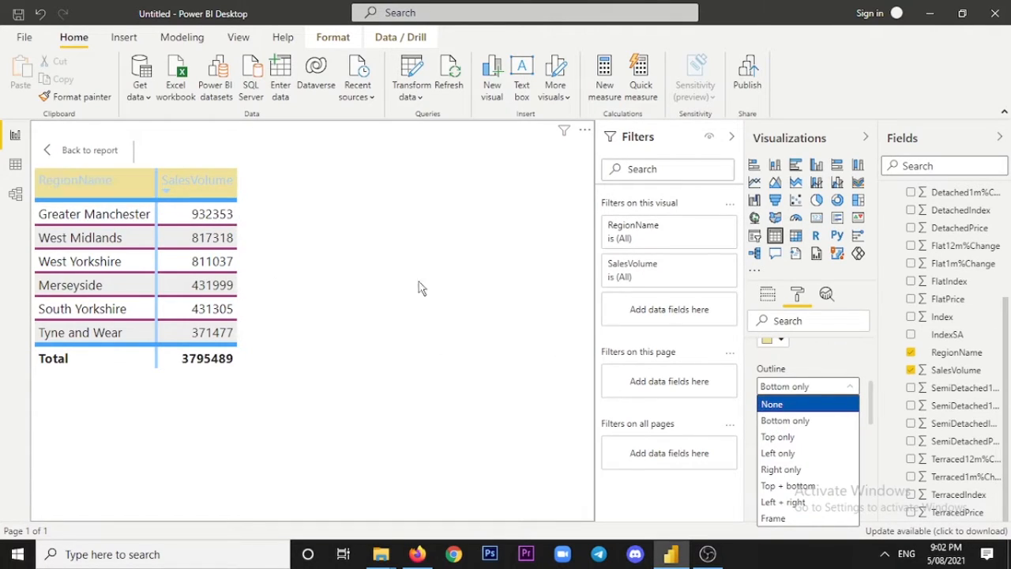
{"action": "left_click", "coordinate": [813, 444]}
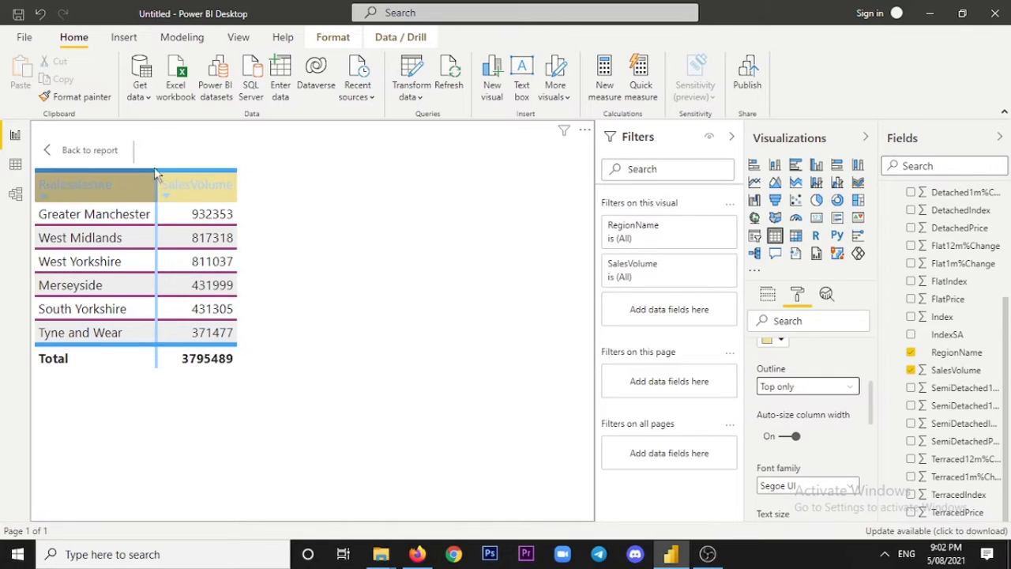
{"action": "left_click", "coordinate": [850, 387]}
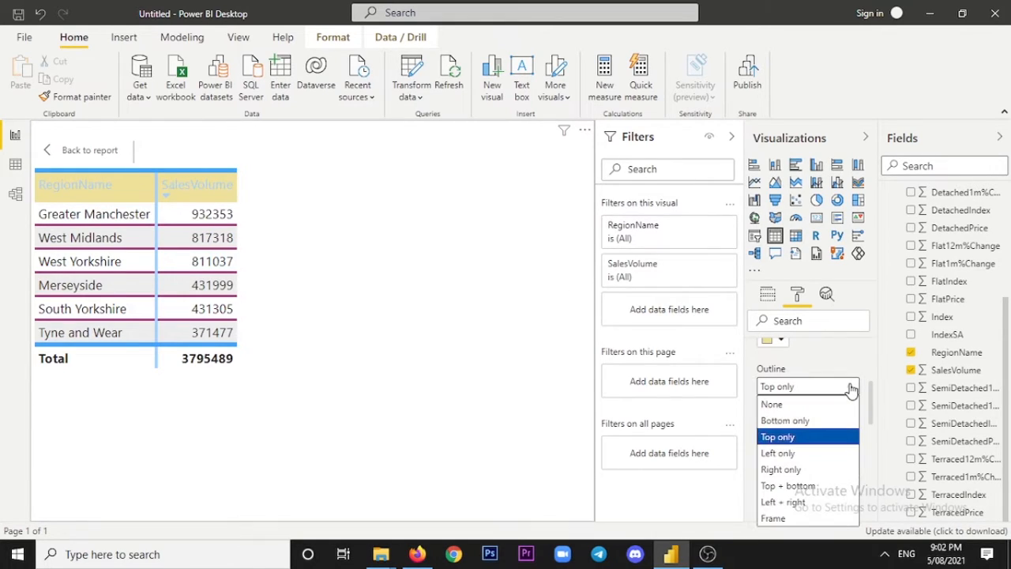
{"action": "left_click", "coordinate": [813, 454]}
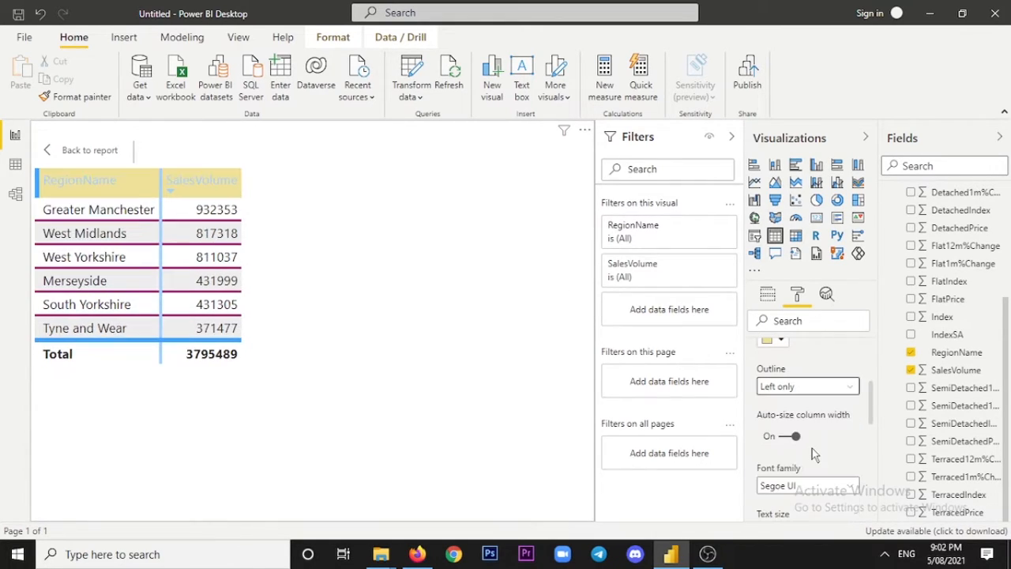
Try the Right only, Top + bottom and Left + right outlines on the column headers.
{"action": "left_click", "coordinate": [851, 389]}
{"action": "left_click", "coordinate": [801, 470]}
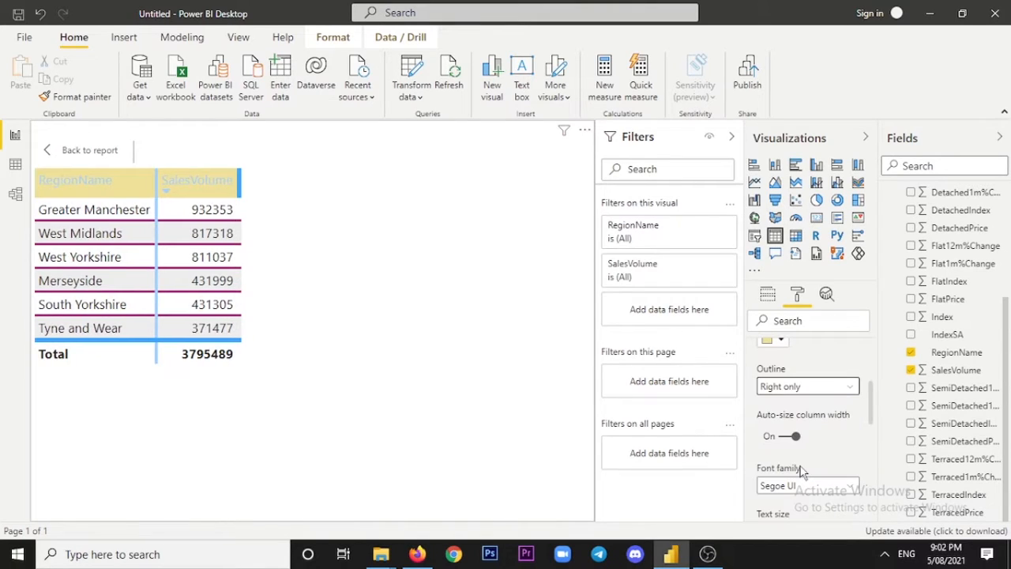
{"action": "left_click", "coordinate": [840, 386]}
{"action": "left_click", "coordinate": [813, 494]}
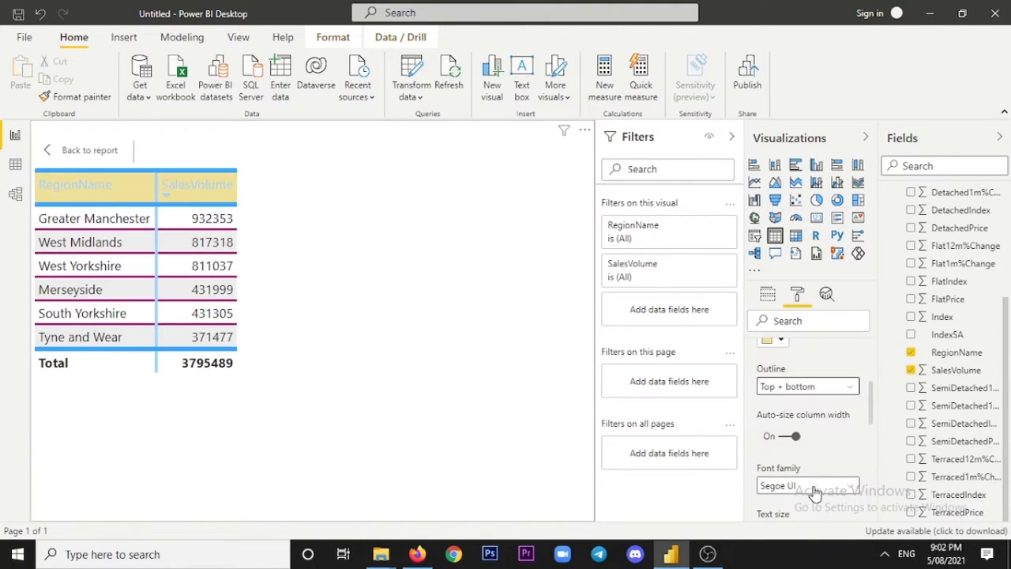
{"action": "left_click", "coordinate": [846, 388]}
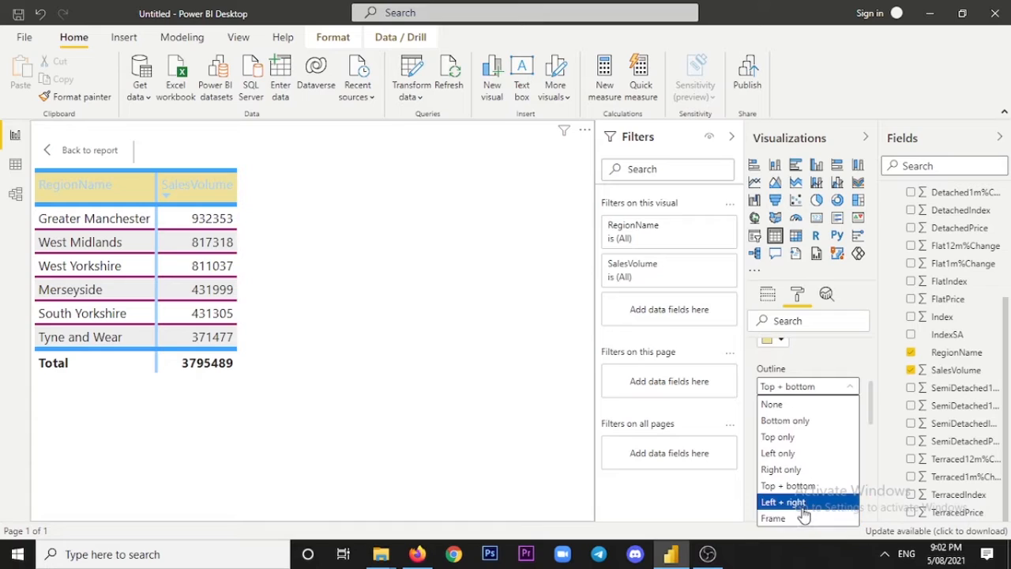
{"action": "left_click", "coordinate": [803, 505]}
Try the Frame outline on the column headers and restore the outline to Bottom only.
{"action": "left_click", "coordinate": [837, 387]}
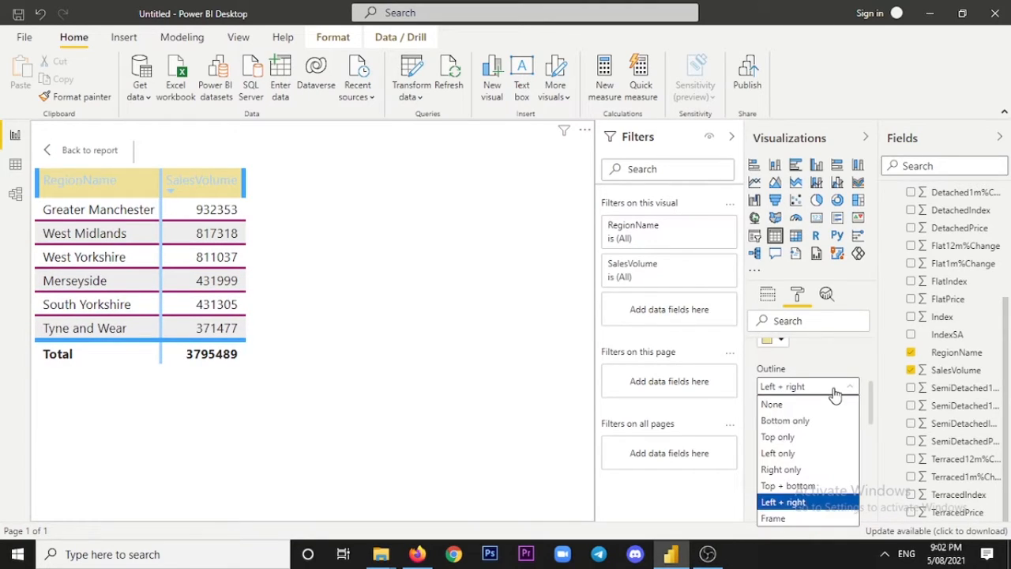
{"action": "left_click", "coordinate": [796, 520]}
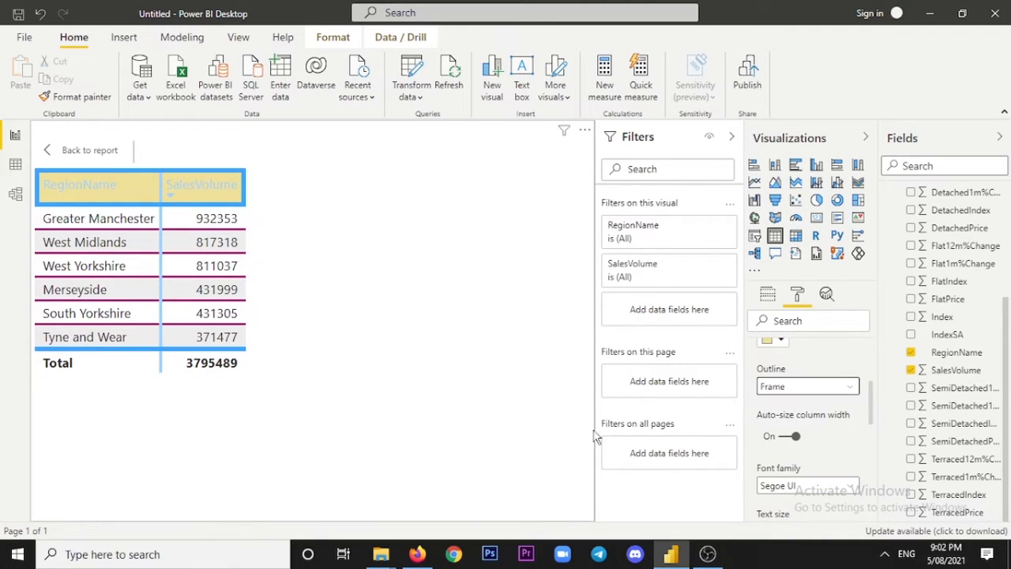
{"action": "left_click", "coordinate": [802, 391]}
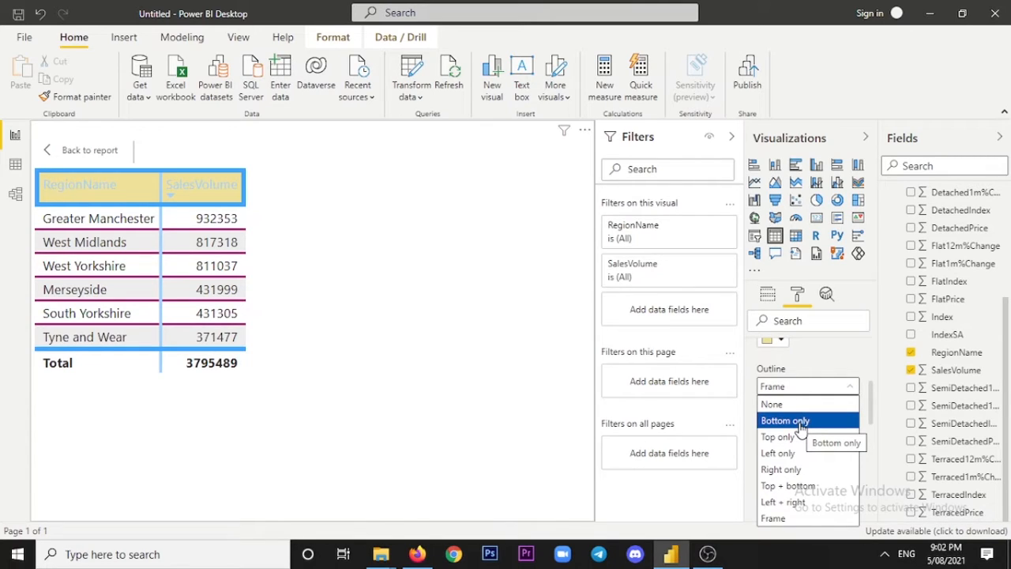
{"action": "left_click", "coordinate": [802, 423]}
Examine the column headers' auto-size width setting and the font families offered for them.
{"action": "scroll", "coordinate": [802, 427], "scroll_direction": "down", "scroll_amount": 1}
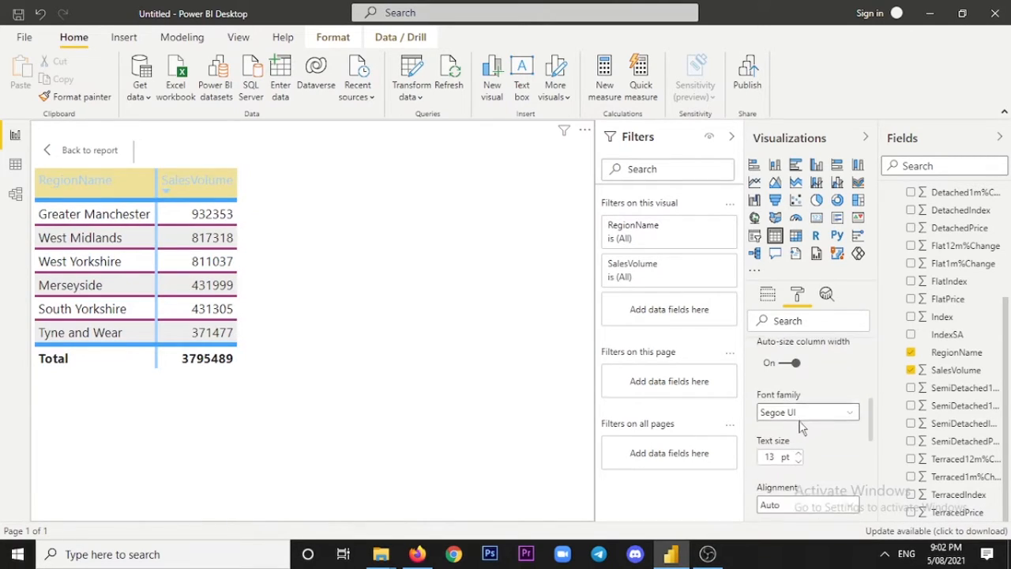
{"action": "scroll", "coordinate": [801, 427], "scroll_direction": "up", "scroll_amount": 1}
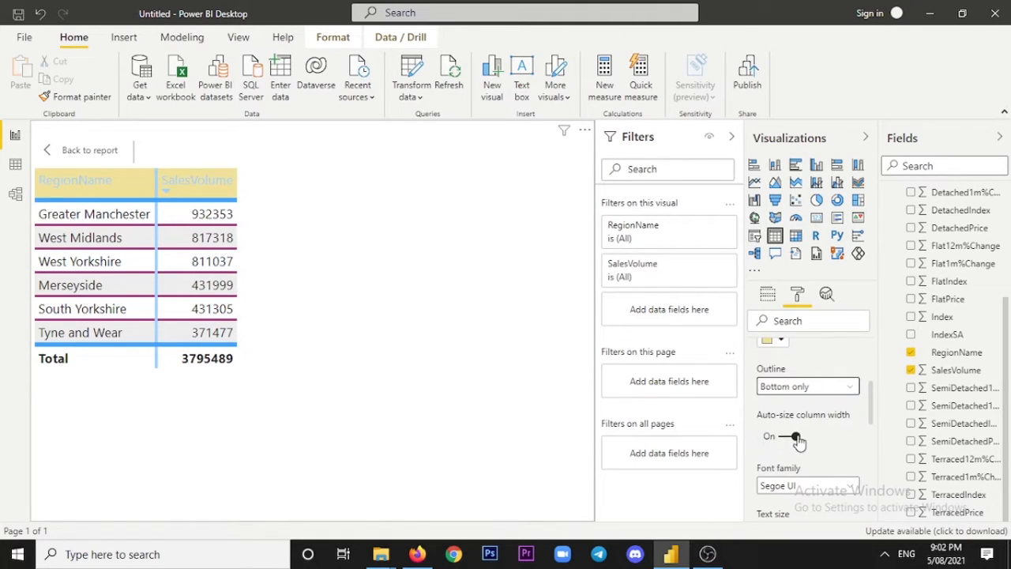
{"action": "scroll", "coordinate": [798, 411], "scroll_direction": "down", "scroll_amount": 2}
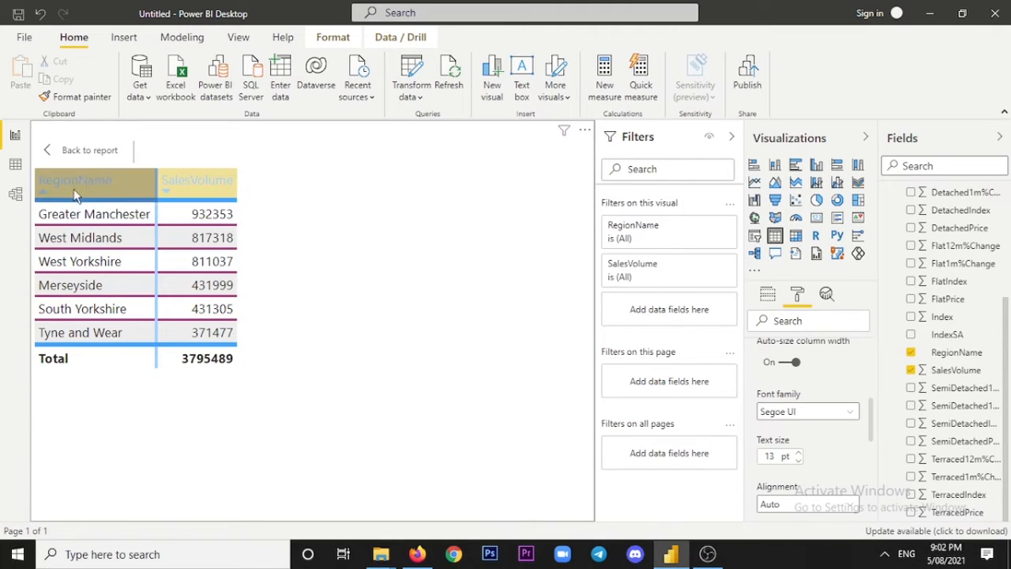
{"action": "left_click", "coordinate": [851, 413]}
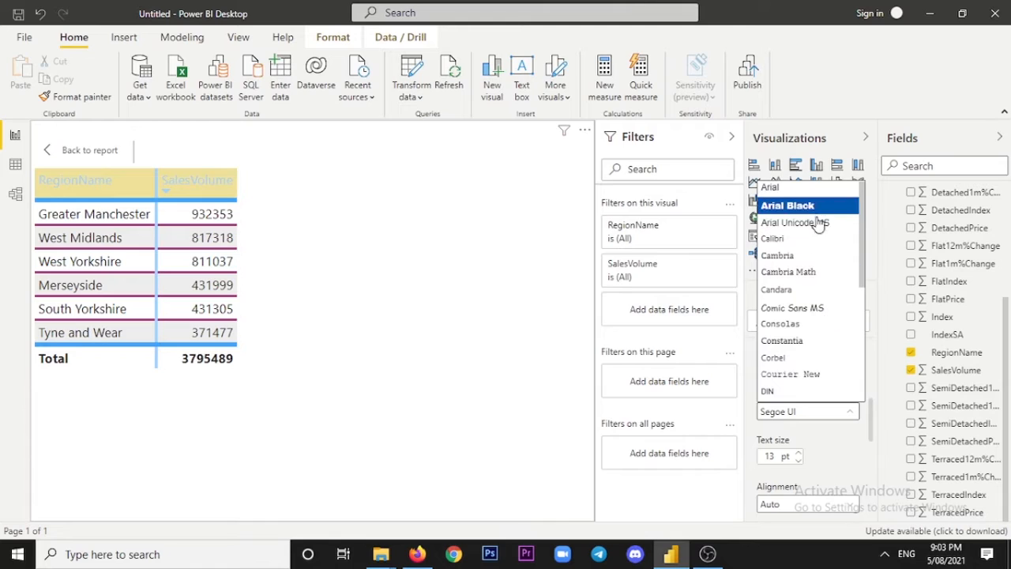
{"action": "scroll", "coordinate": [809, 261], "scroll_direction": "down", "scroll_amount": 3}
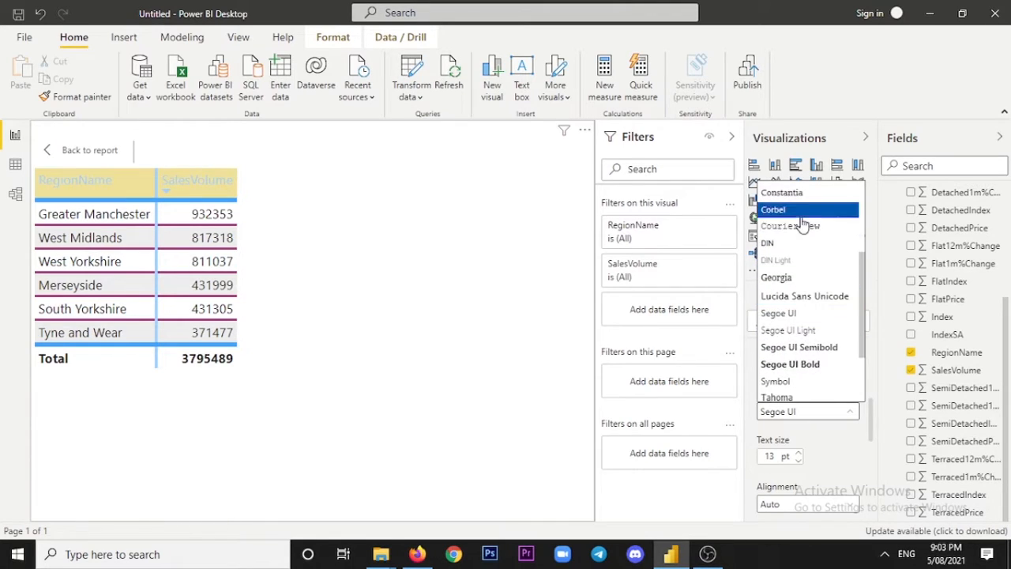
{"action": "scroll", "coordinate": [800, 223], "scroll_direction": "up", "scroll_amount": 2}
{"action": "scroll", "coordinate": [803, 345], "scroll_direction": "down", "scroll_amount": 3}
{"action": "scroll", "coordinate": [795, 311], "scroll_direction": "down", "scroll_amount": 1}
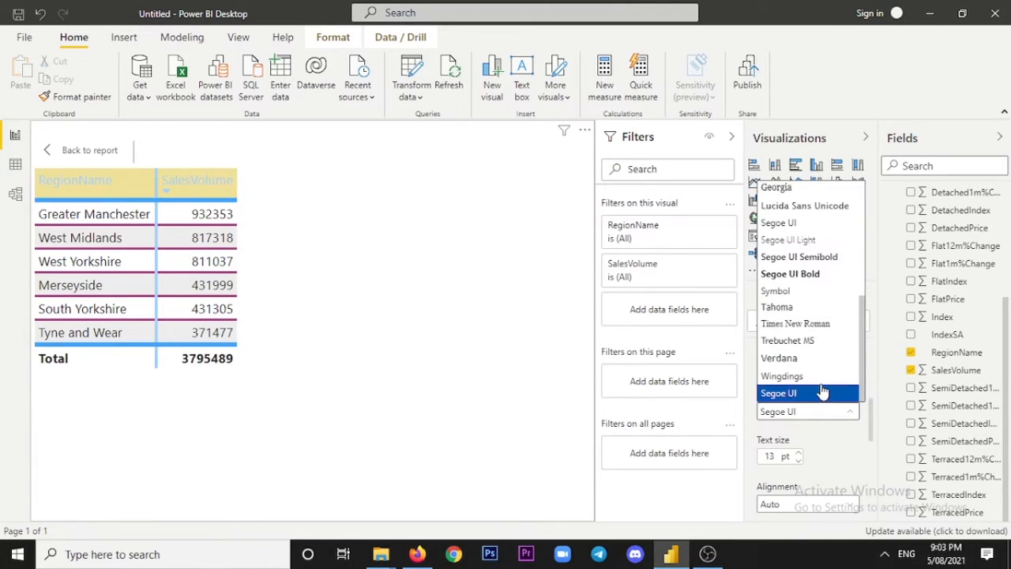
{"action": "left_click", "coordinate": [833, 444]}
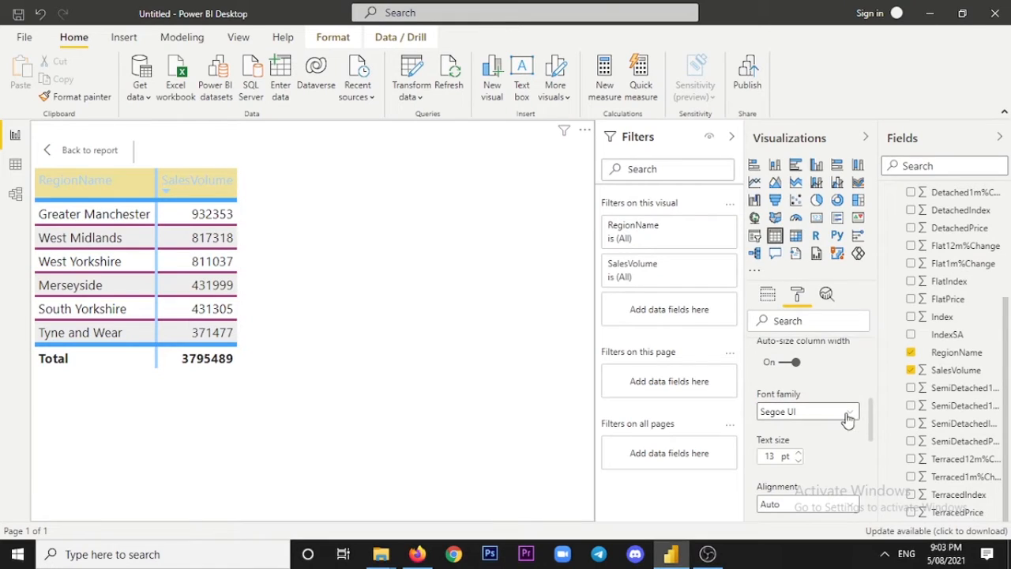
Set the text size of the column headers to 14 pt.
{"action": "scroll", "coordinate": [843, 416], "scroll_direction": "down", "scroll_amount": 1}
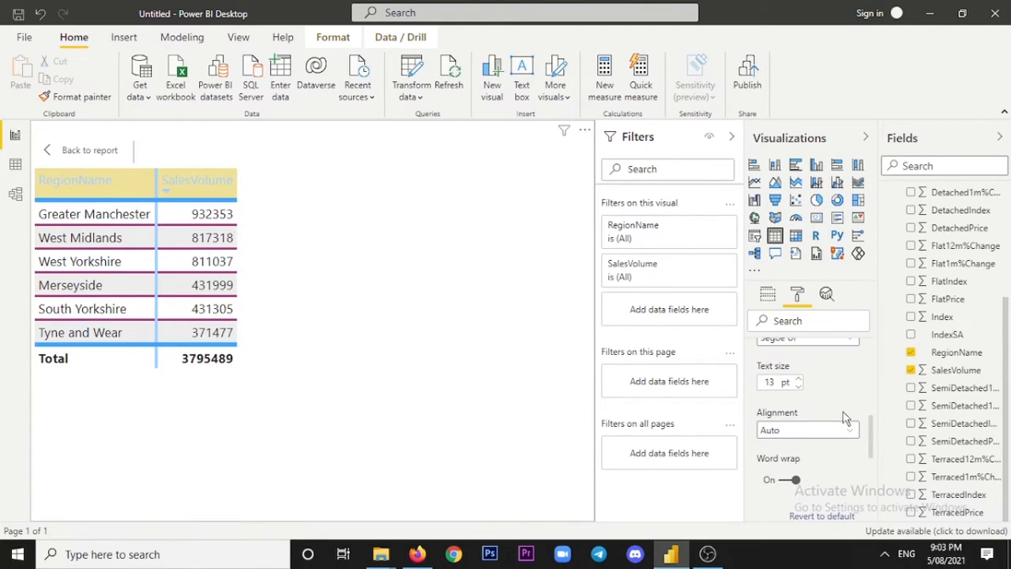
{"action": "scroll", "coordinate": [837, 423], "scroll_direction": "up", "scroll_amount": 1}
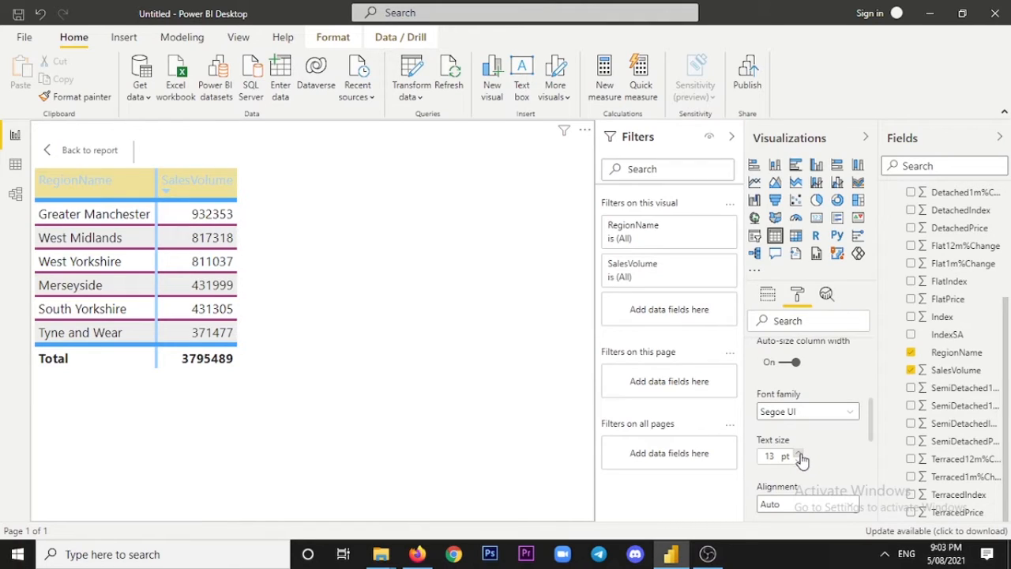
{"action": "left_click", "coordinate": [798, 453]}
{"action": "left_click", "coordinate": [798, 453]}
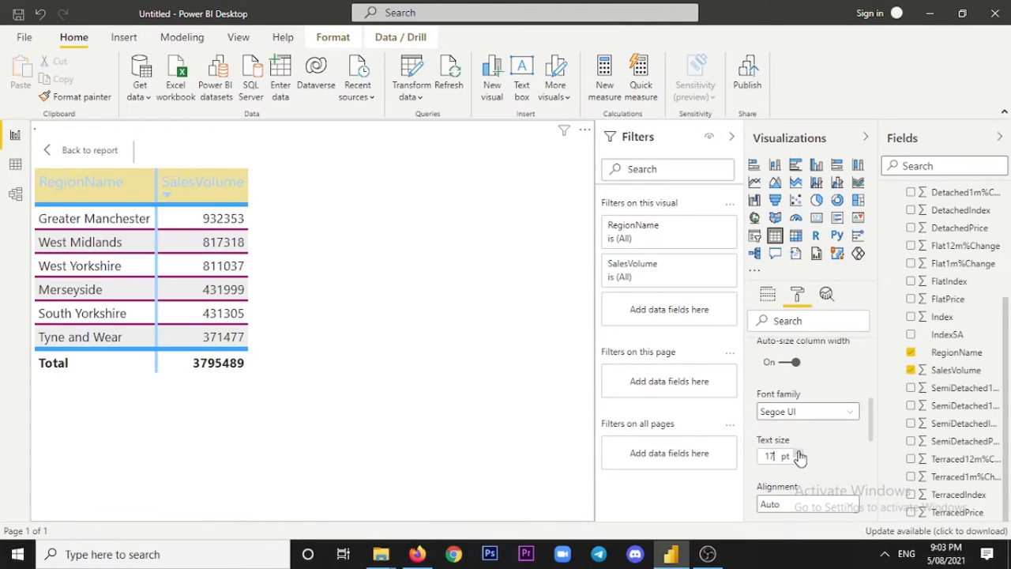
{"action": "left_click", "coordinate": [799, 453]}
{"action": "left_click", "coordinate": [798, 453]}
{"action": "left_click", "coordinate": [799, 461]}
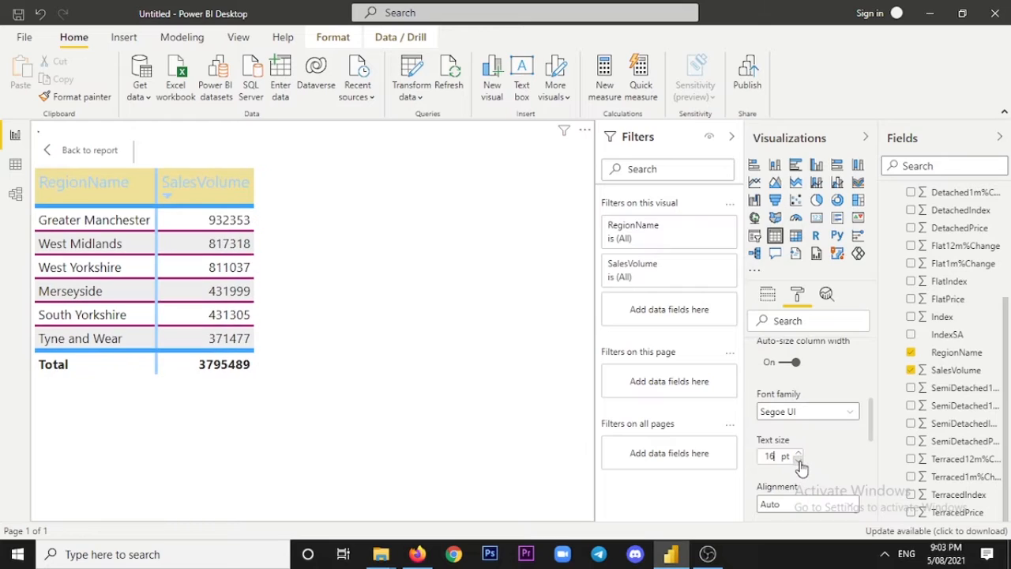
{"action": "left_click", "coordinate": [798, 460]}
{"action": "left_click", "coordinate": [798, 454]}
{"action": "left_click", "coordinate": [799, 461]}
{"action": "left_click", "coordinate": [798, 460]}
{"action": "left_click", "coordinate": [799, 454]}
{"action": "left_click", "coordinate": [799, 460]}
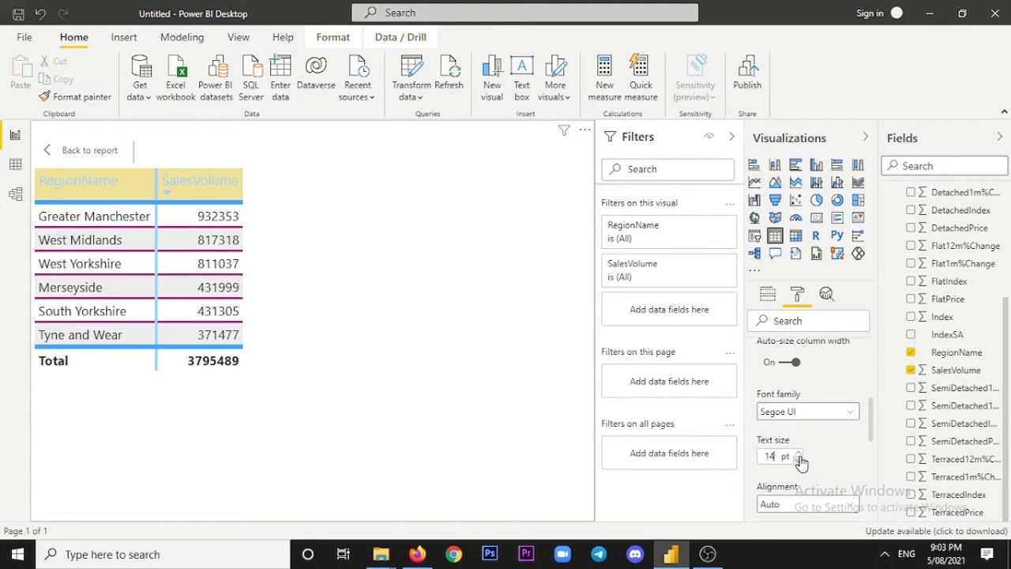
{"action": "scroll", "coordinate": [841, 457], "scroll_direction": "down", "scroll_amount": 2}
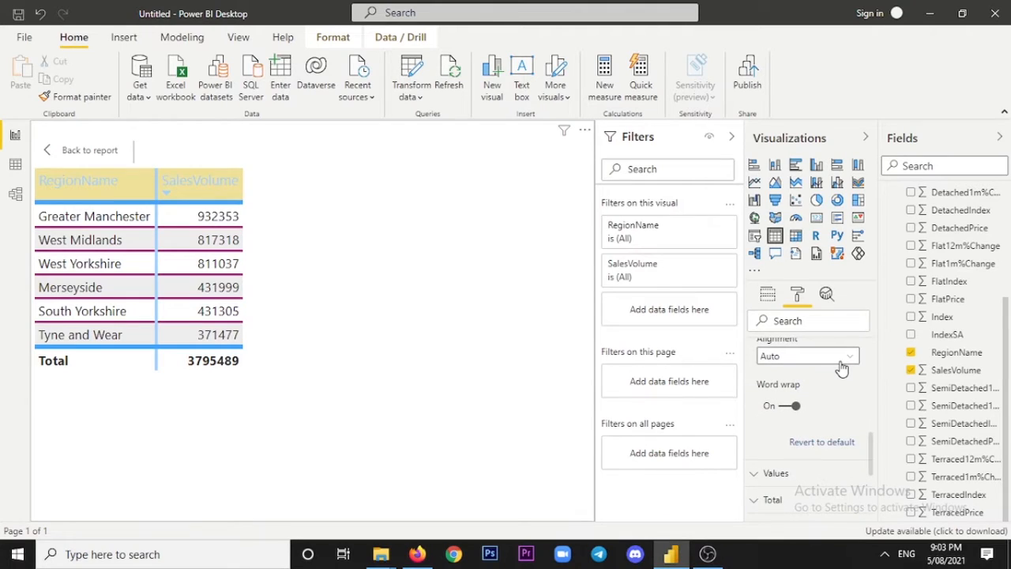
Try the Left, Center and Right alignments on the column headers.
{"action": "left_click", "coordinate": [842, 360]}
{"action": "scroll", "coordinate": [844, 370], "scroll_direction": "up", "scroll_amount": 1}
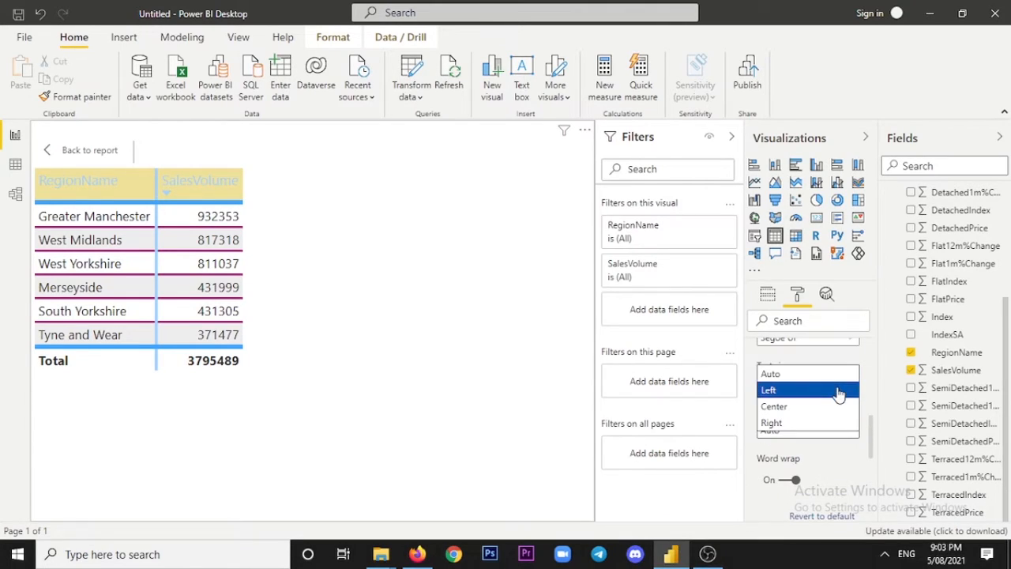
{"action": "left_click", "coordinate": [852, 463]}
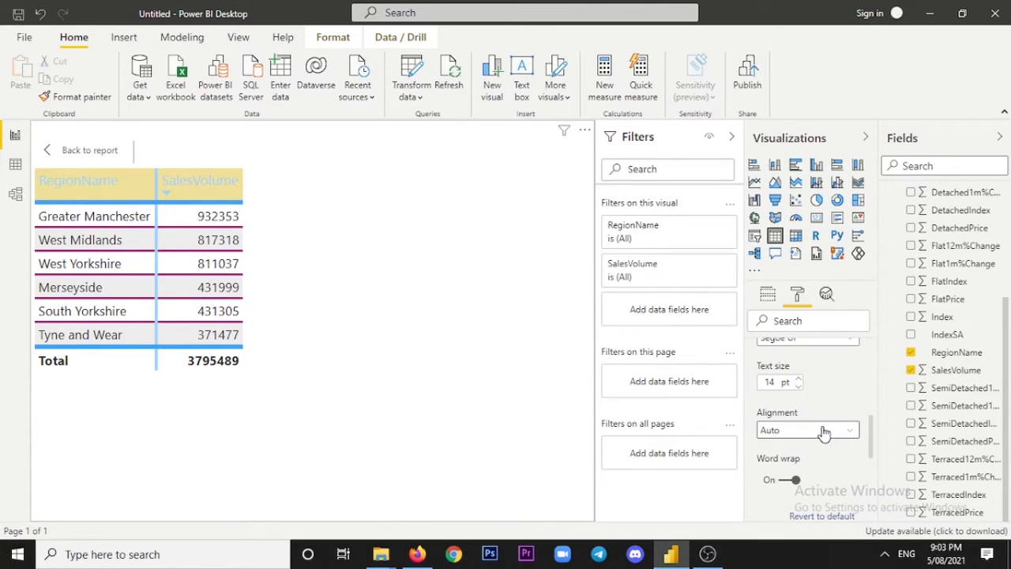
{"action": "left_click", "coordinate": [824, 433]}
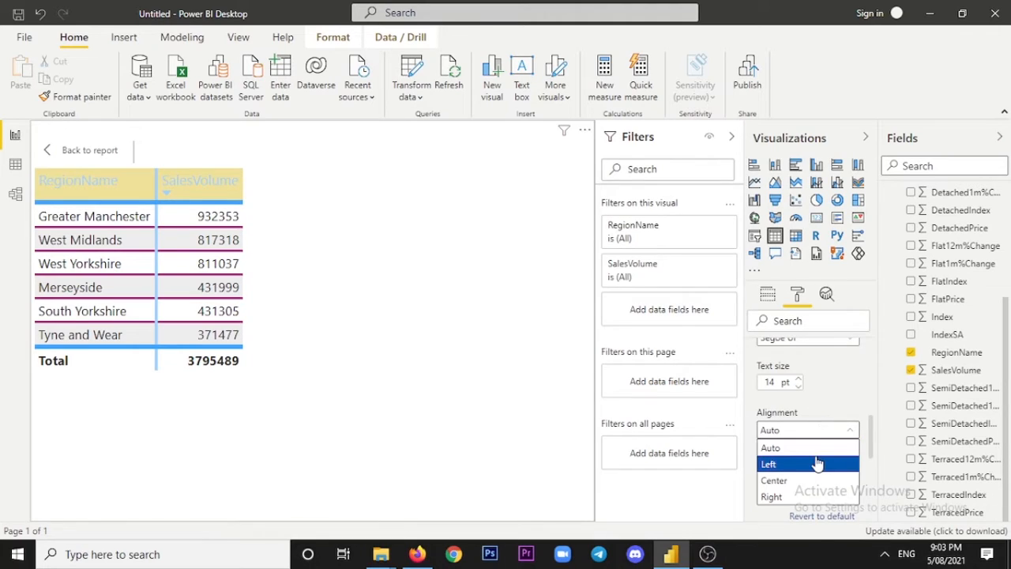
{"action": "left_click", "coordinate": [818, 464]}
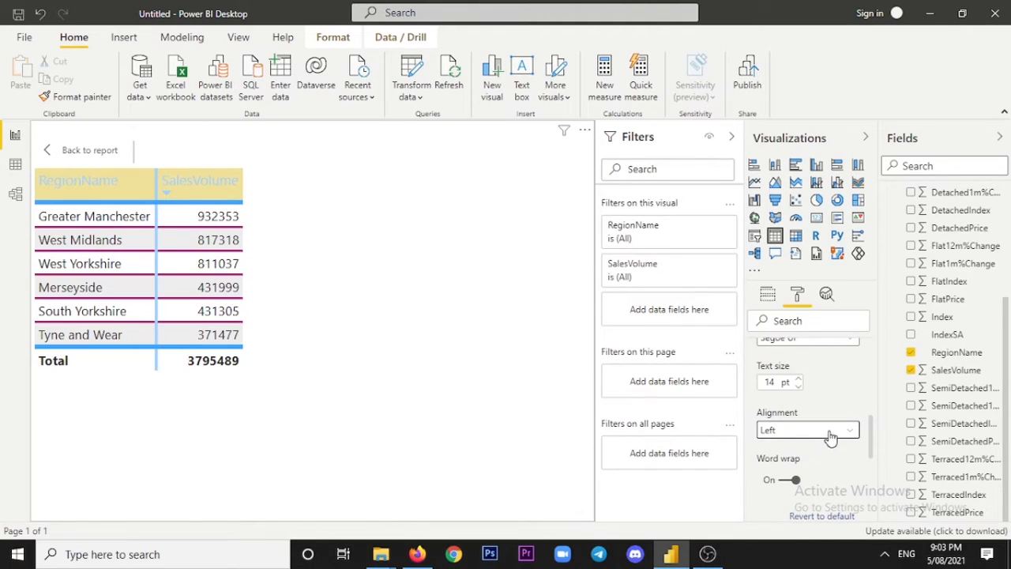
{"action": "left_click", "coordinate": [831, 433]}
{"action": "left_click", "coordinate": [814, 479]}
{"action": "left_click", "coordinate": [837, 433]}
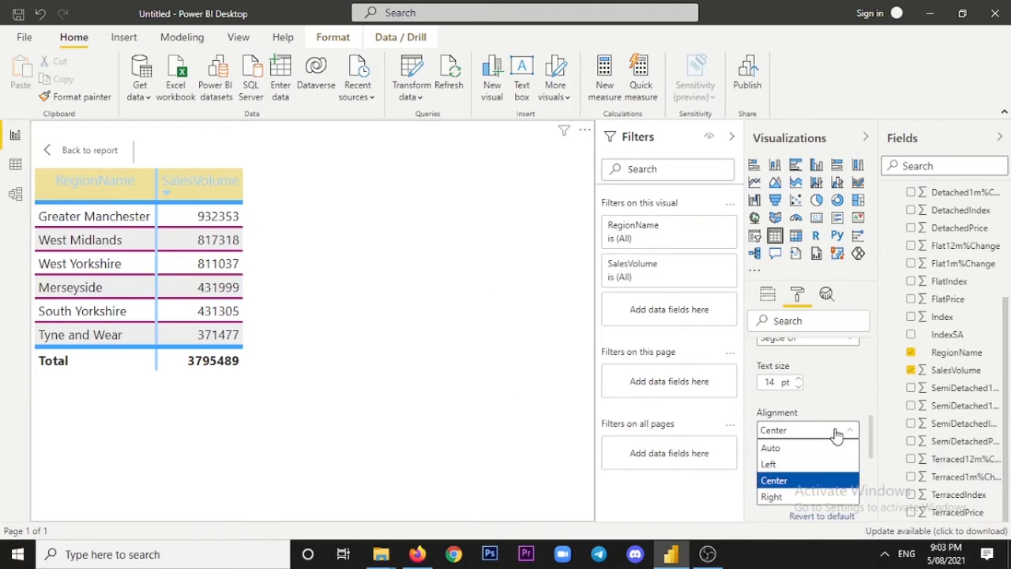
{"action": "left_click", "coordinate": [785, 497]}
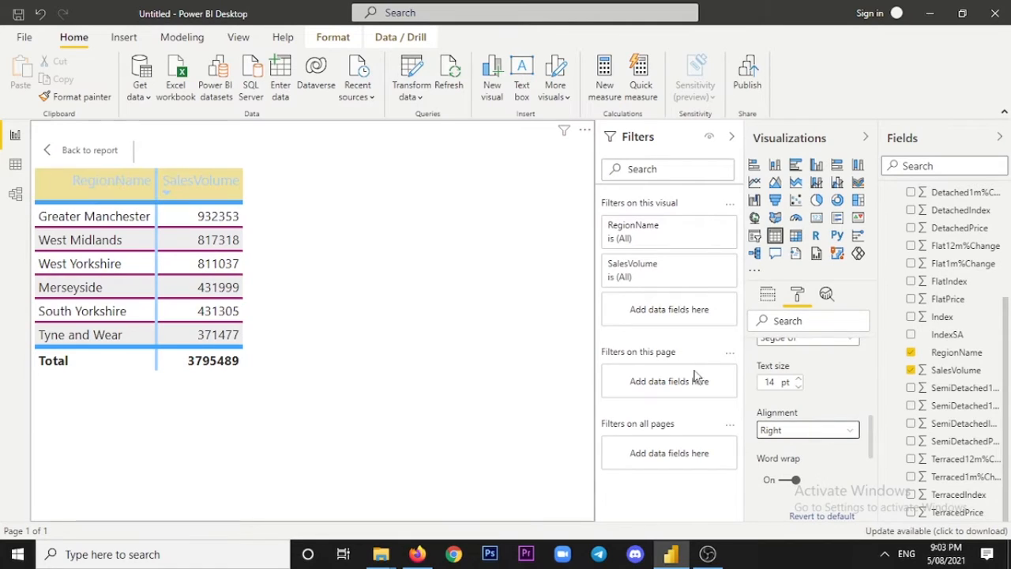
Set the alignment of the column headers to Center.
{"action": "left_click", "coordinate": [830, 434]}
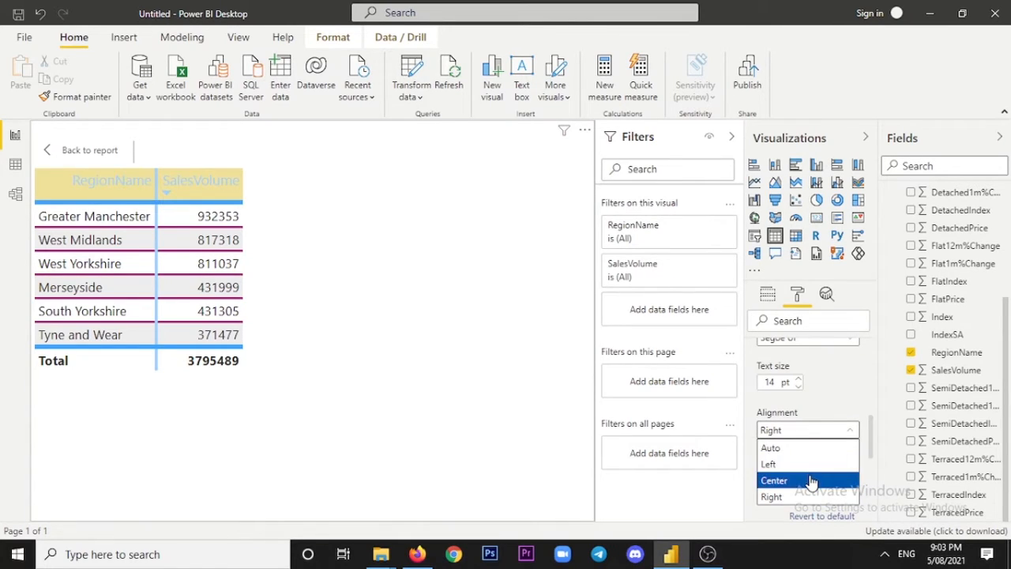
{"action": "left_click", "coordinate": [810, 481]}
{"action": "scroll", "coordinate": [807, 474], "scroll_direction": "down", "scroll_amount": 2}
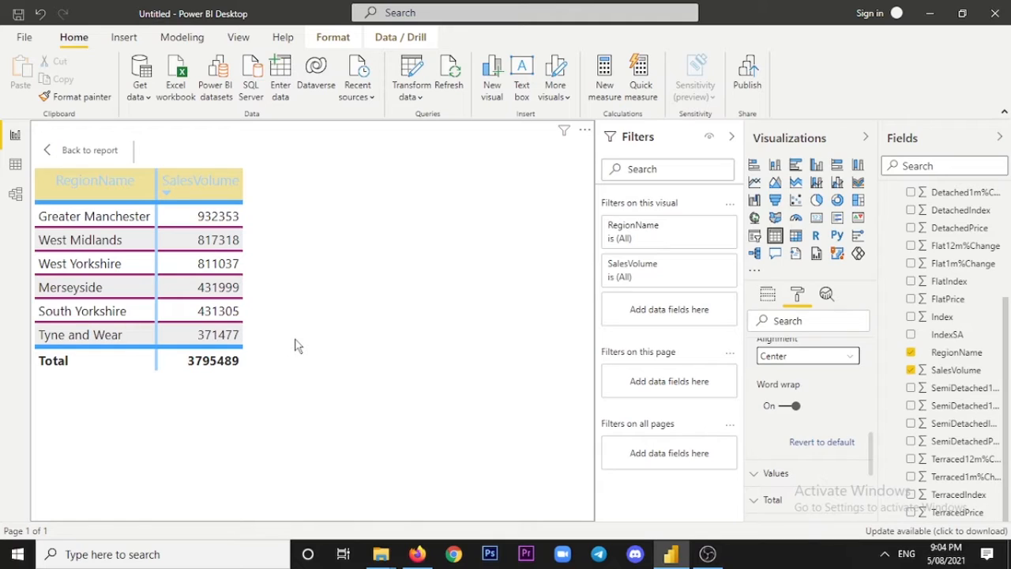
Try a muted indigo theme color as the alternate font color of the table's values and undo it.
{"action": "scroll", "coordinate": [826, 418], "scroll_direction": "down", "scroll_amount": 2}
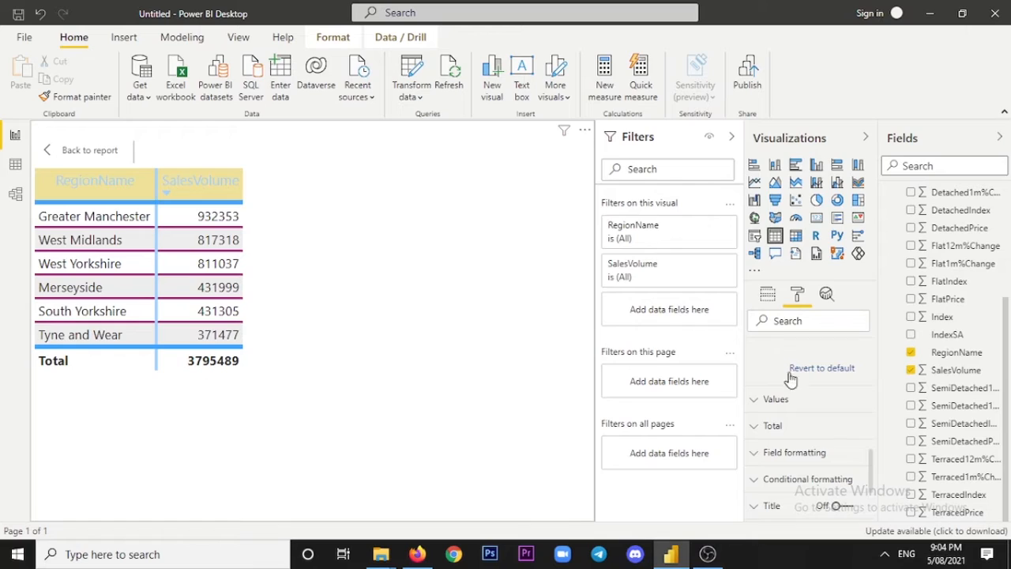
{"action": "scroll", "coordinate": [816, 429], "scroll_direction": "down", "scroll_amount": 1}
{"action": "scroll", "coordinate": [809, 445], "scroll_direction": "up", "scroll_amount": 1}
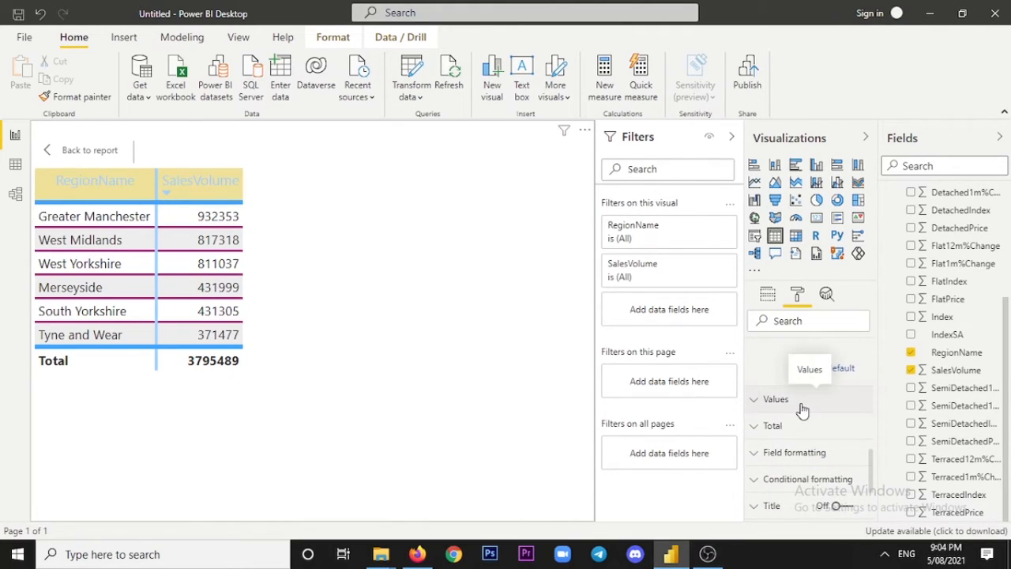
{"action": "left_click", "coordinate": [802, 402]}
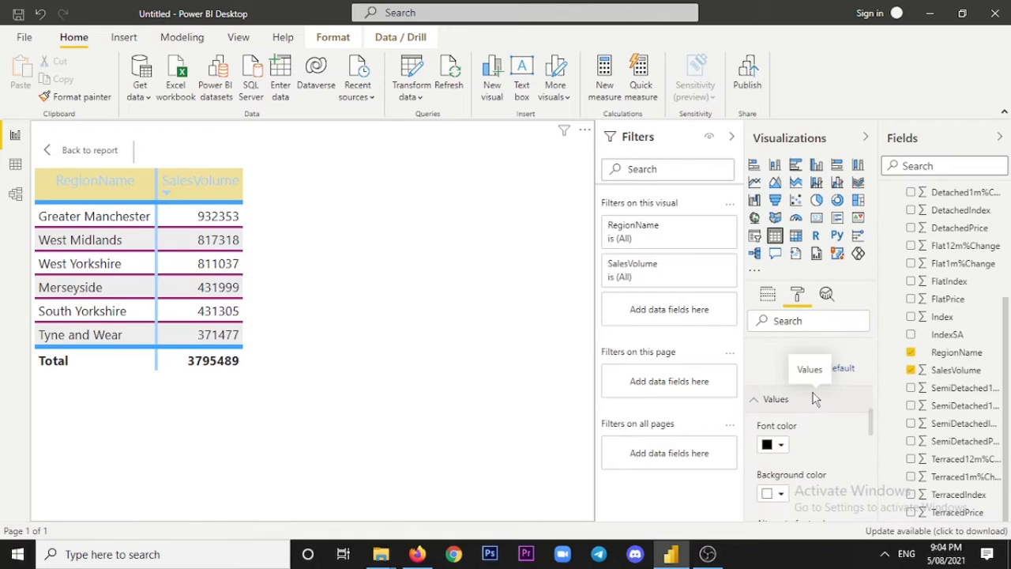
{"action": "scroll", "coordinate": [814, 395], "scroll_direction": "down", "scroll_amount": 2}
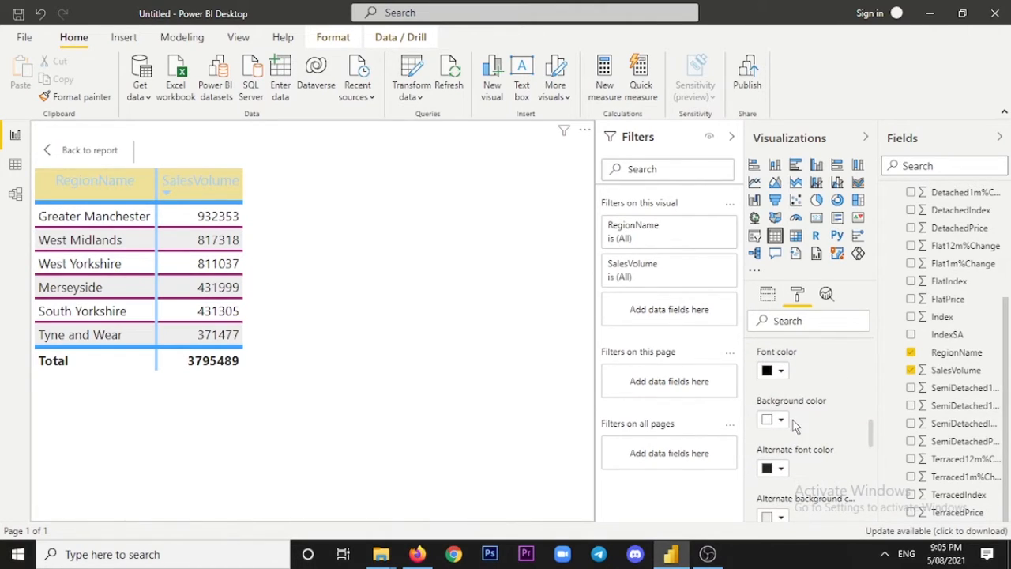
{"action": "scroll", "coordinate": [793, 423], "scroll_direction": "down", "scroll_amount": 1}
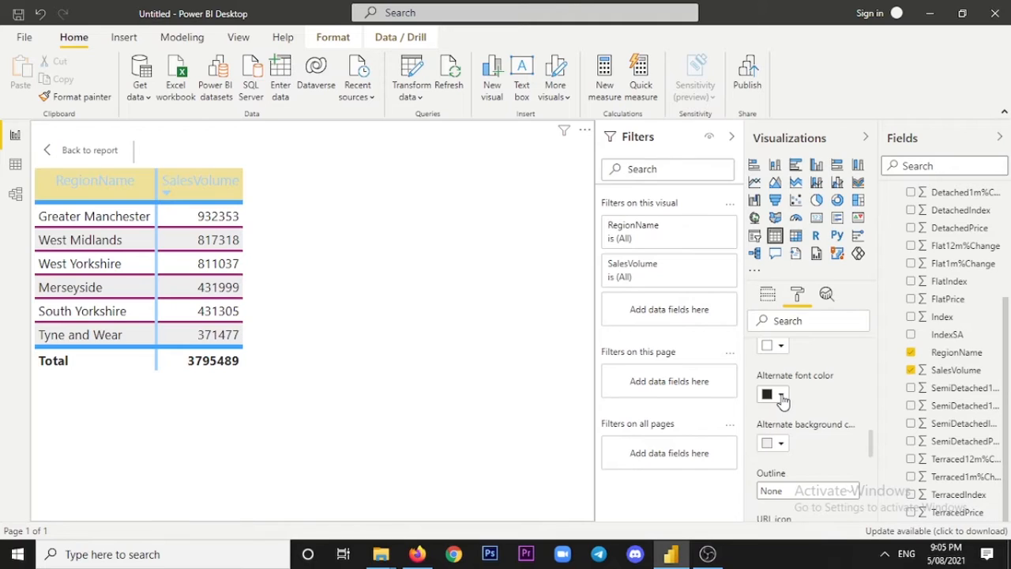
{"action": "left_click", "coordinate": [781, 395]}
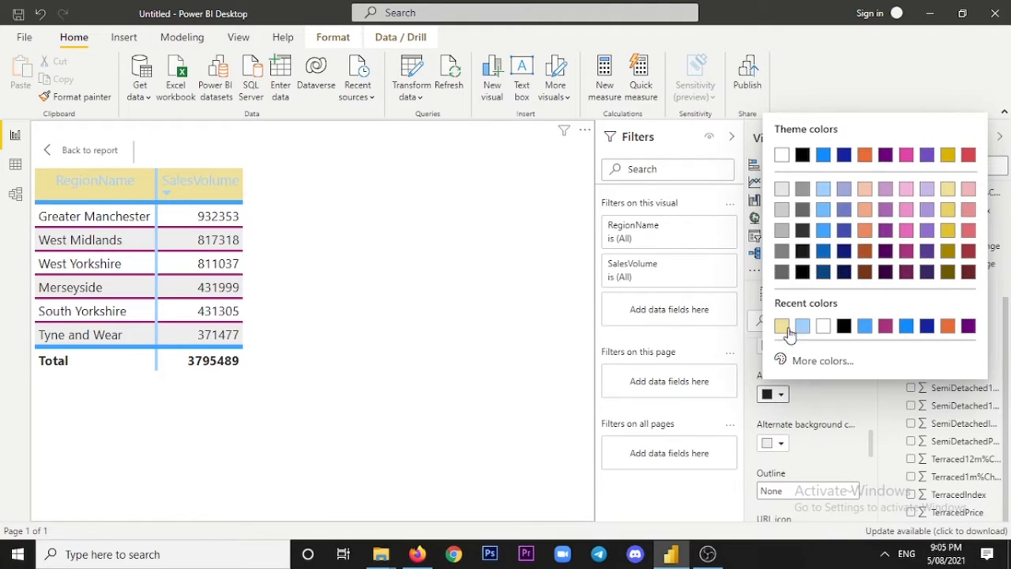
{"action": "left_click", "coordinate": [845, 222]}
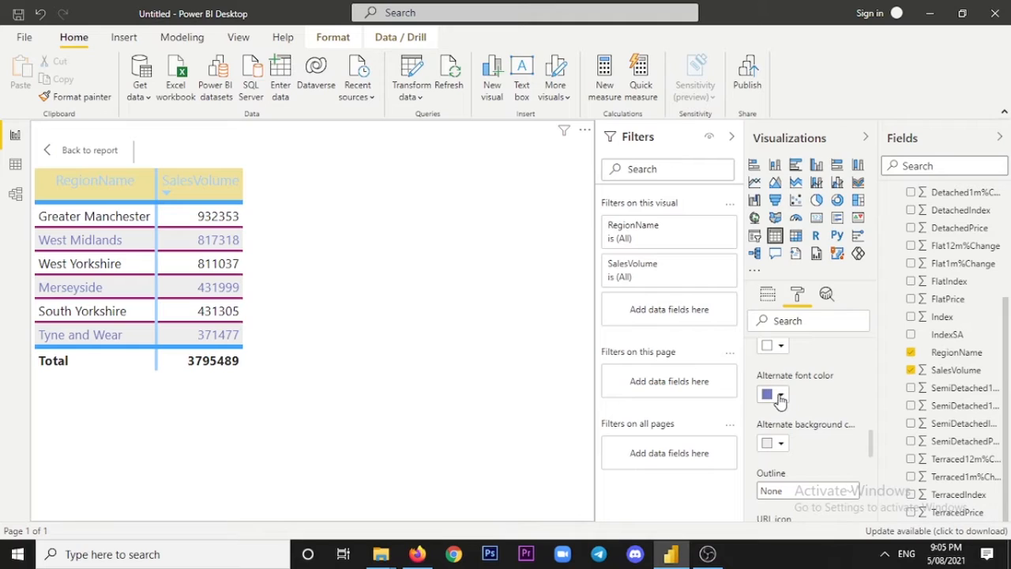
{"action": "left_click", "coordinate": [41, 15]}
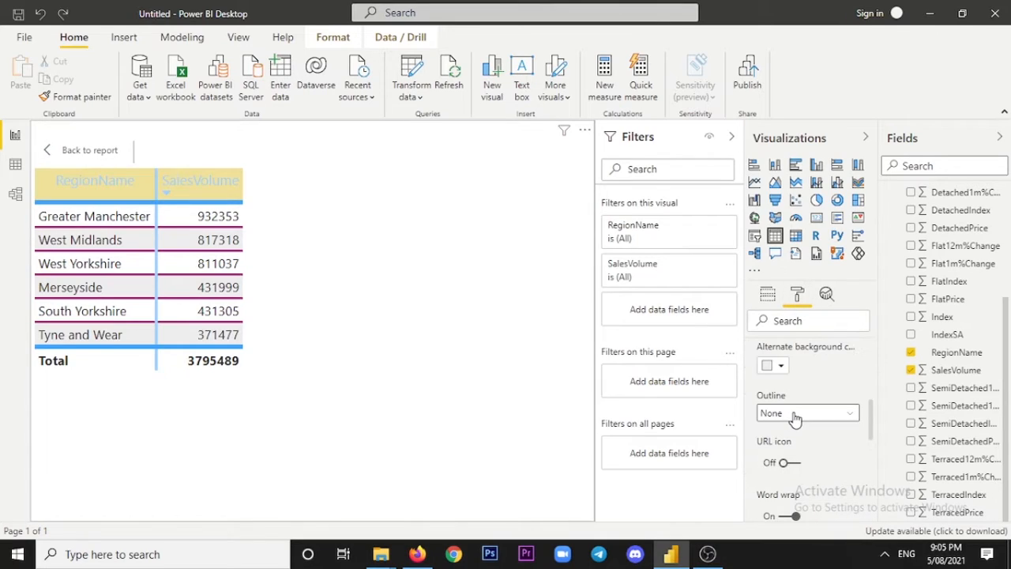
Examine the outline options, URL icon, word wrap, font family and text size settings for the table's values.
{"action": "left_click", "coordinate": [796, 417]}
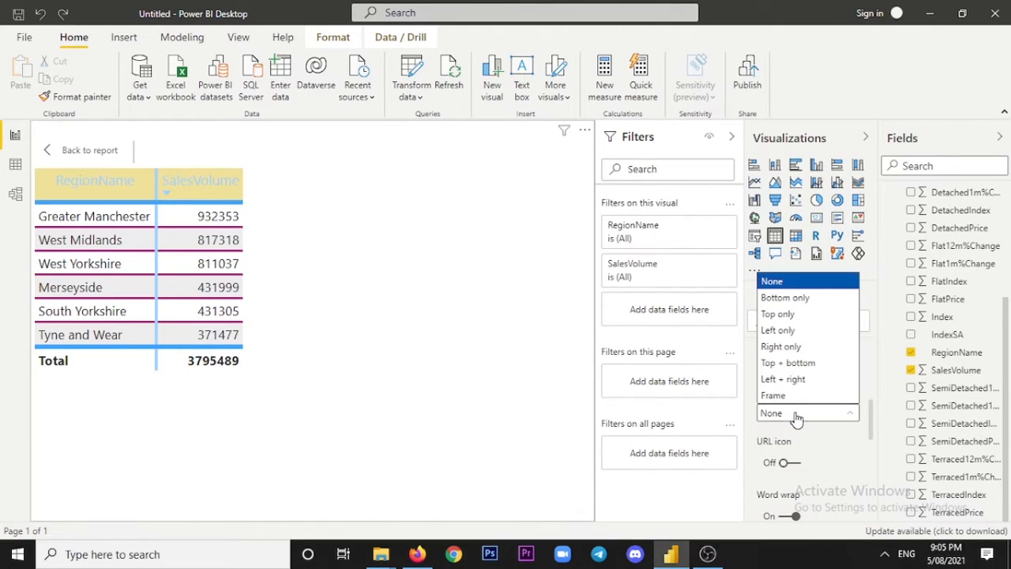
{"action": "left_click", "coordinate": [796, 419]}
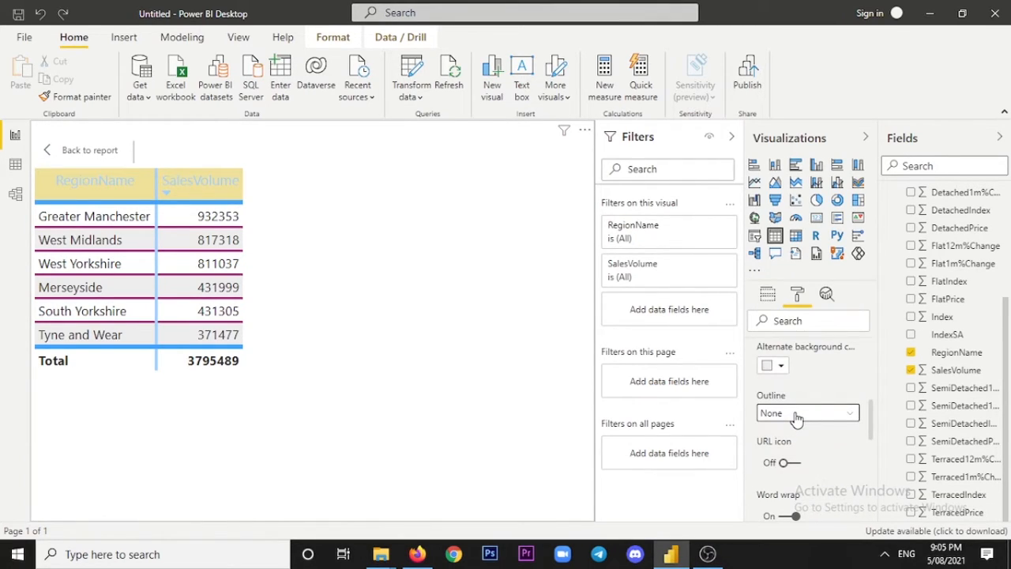
{"action": "scroll", "coordinate": [800, 440], "scroll_direction": "down", "scroll_amount": 2}
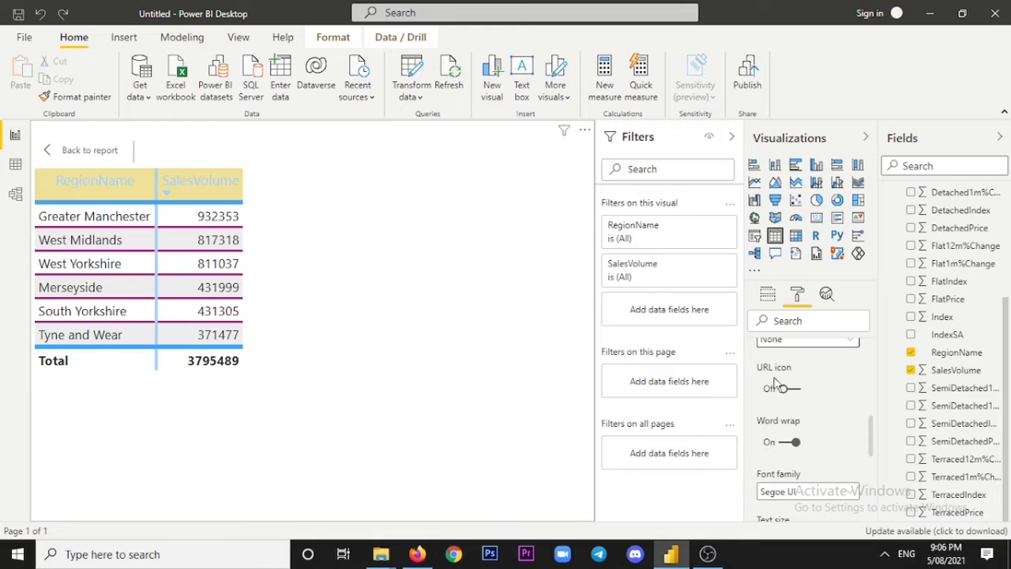
{"action": "scroll", "coordinate": [798, 431], "scroll_direction": "down", "scroll_amount": 2}
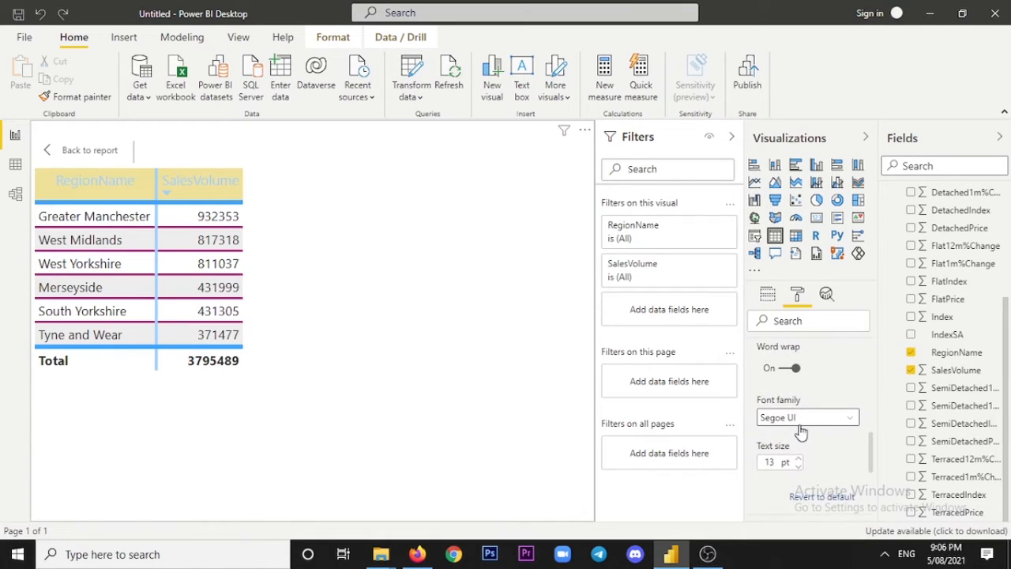
{"action": "scroll", "coordinate": [798, 422], "scroll_direction": "down", "scroll_amount": 2}
{"action": "scroll", "coordinate": [796, 429], "scroll_direction": "down", "scroll_amount": 2}
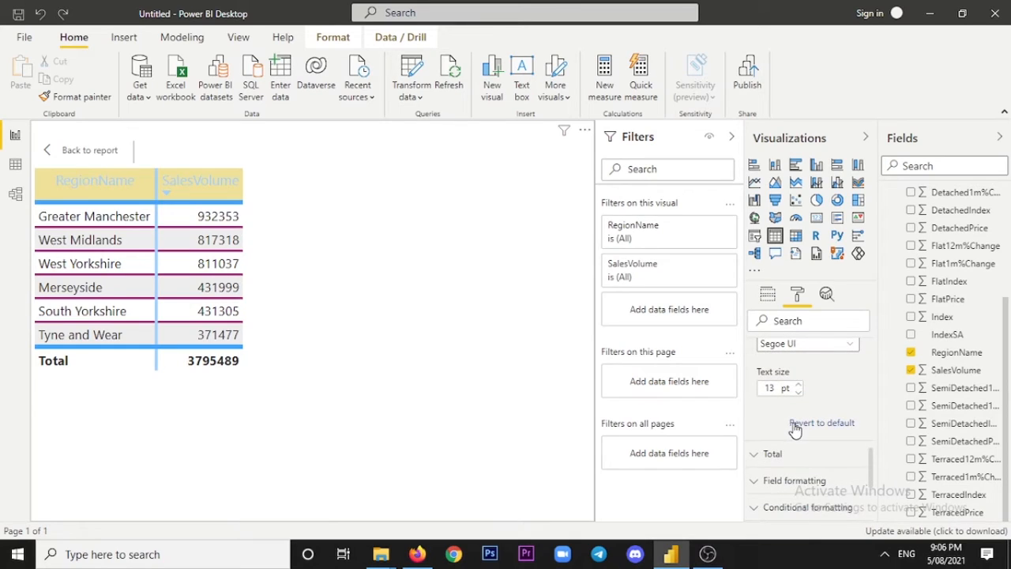
{"action": "scroll", "coordinate": [796, 429], "scroll_direction": "down", "scroll_amount": 2}
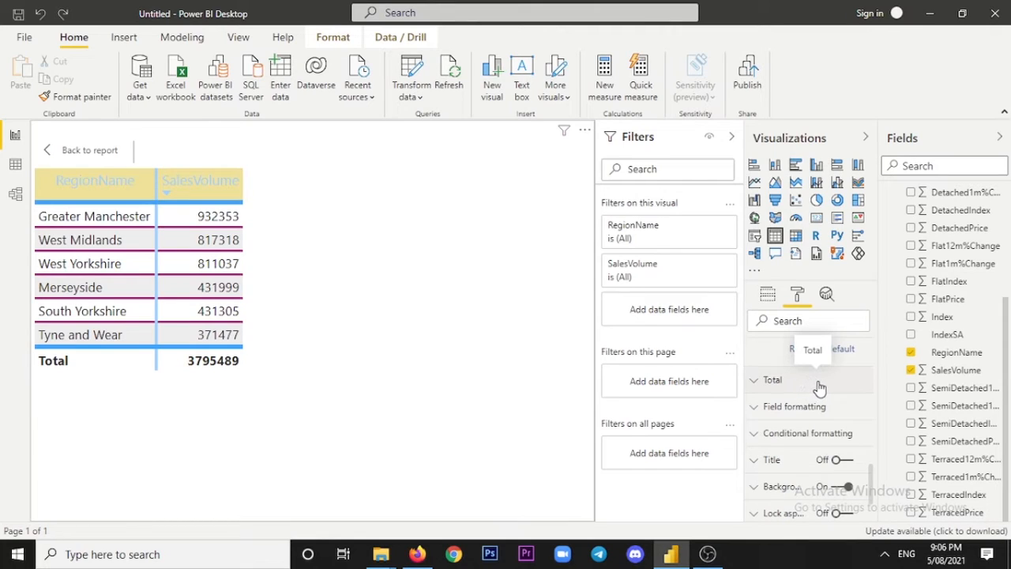
Turn the table's totals row off and back on.
{"action": "left_click", "coordinate": [825, 387]}
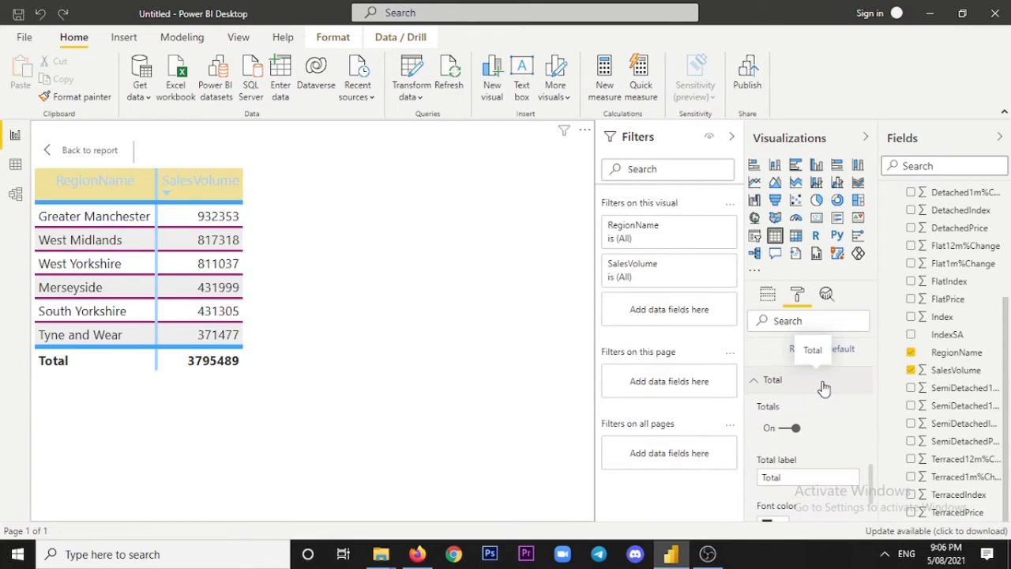
{"action": "scroll", "coordinate": [822, 387], "scroll_direction": "down", "scroll_amount": 2}
{"action": "scroll", "coordinate": [823, 387], "scroll_direction": "up", "scroll_amount": 2}
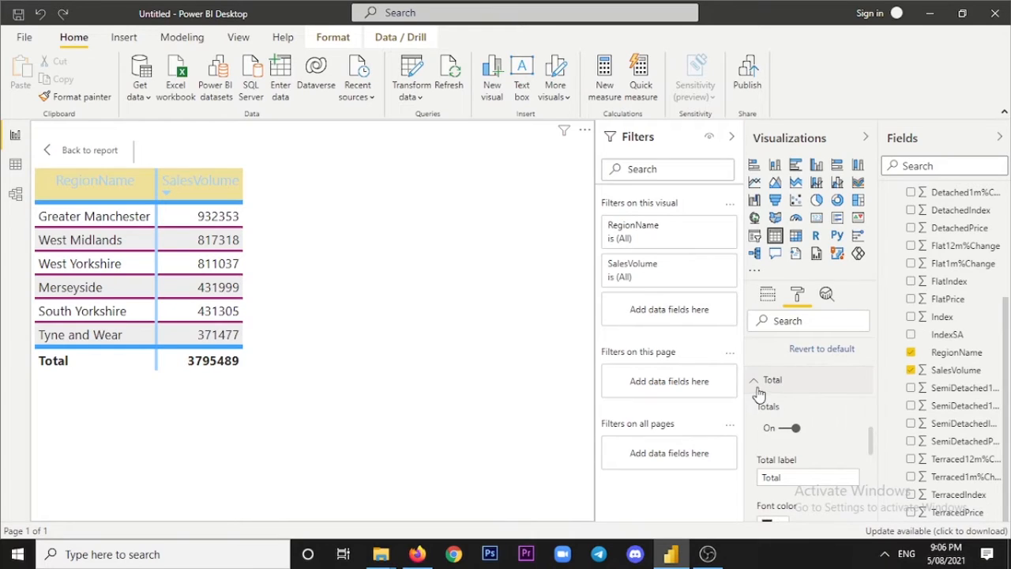
{"action": "left_click", "coordinate": [792, 431]}
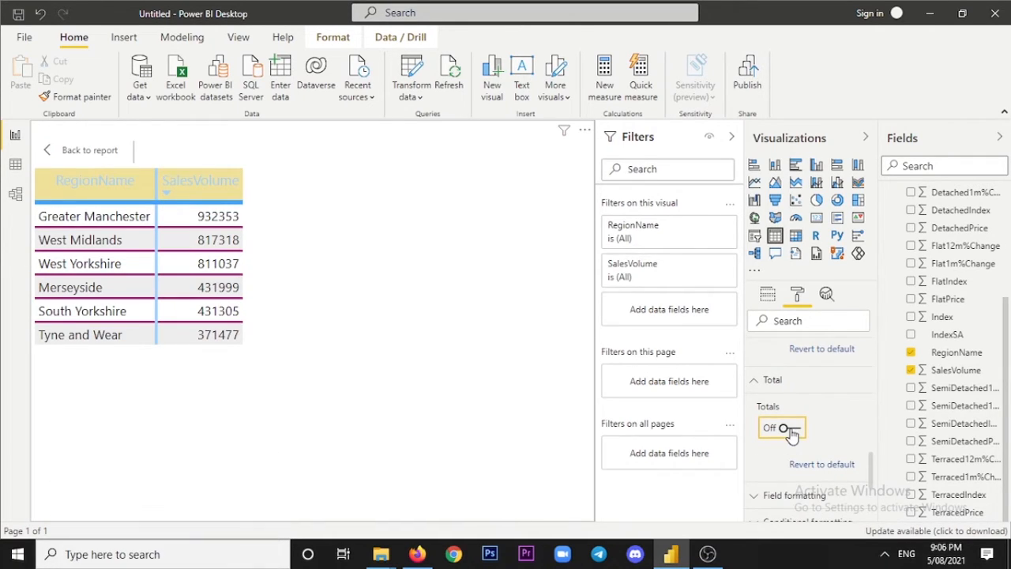
{"action": "left_click", "coordinate": [792, 431]}
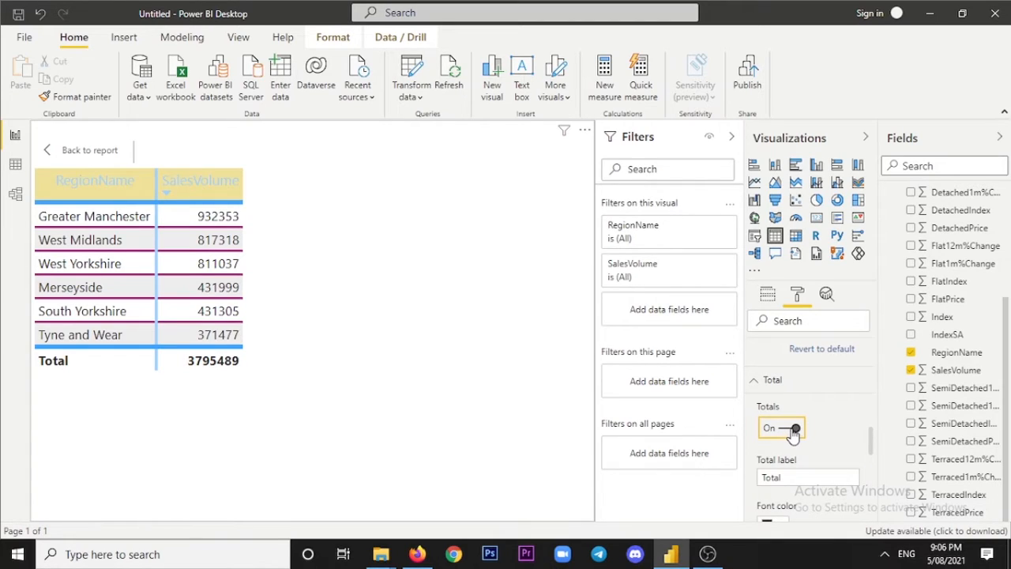
Examine the total row's label, font color, background color, outline, font family and text size settings.
{"action": "scroll", "coordinate": [794, 428], "scroll_direction": "down", "scroll_amount": 2}
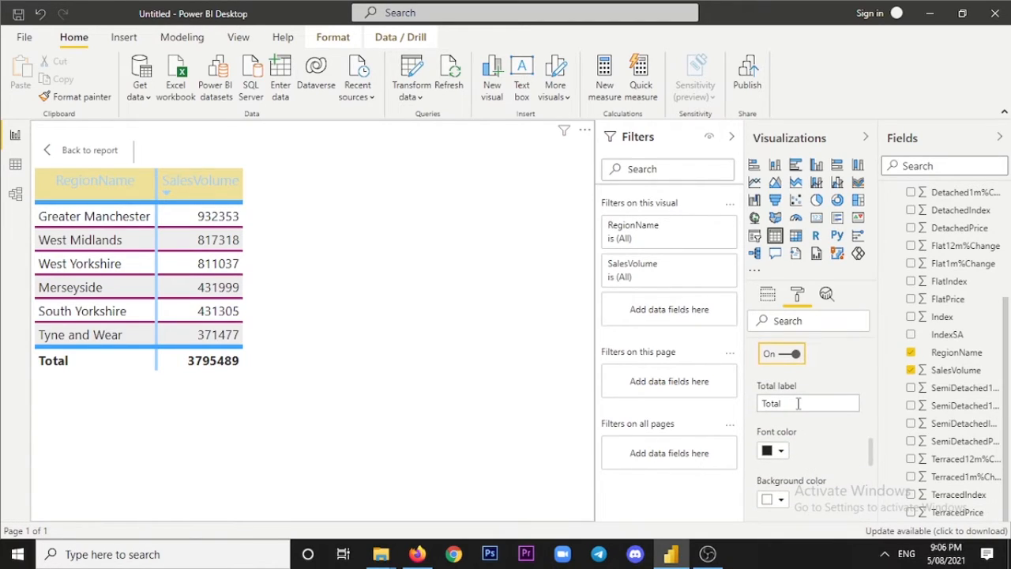
{"action": "left_click_drag", "start_coordinate": [797, 402], "coordinate": [762, 405]}
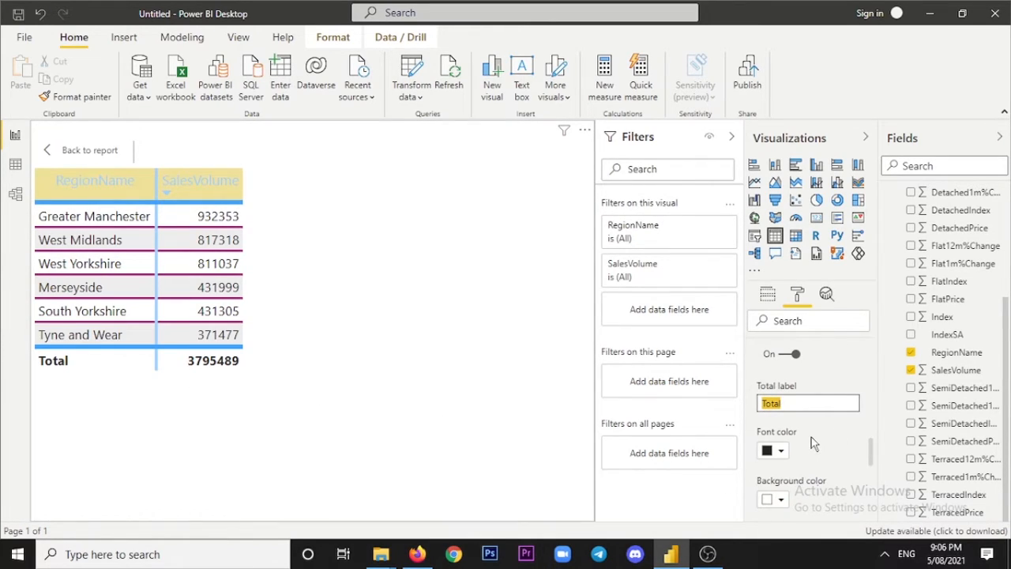
{"action": "left_click", "coordinate": [836, 437]}
{"action": "scroll", "coordinate": [836, 437], "scroll_direction": "down", "scroll_amount": 1}
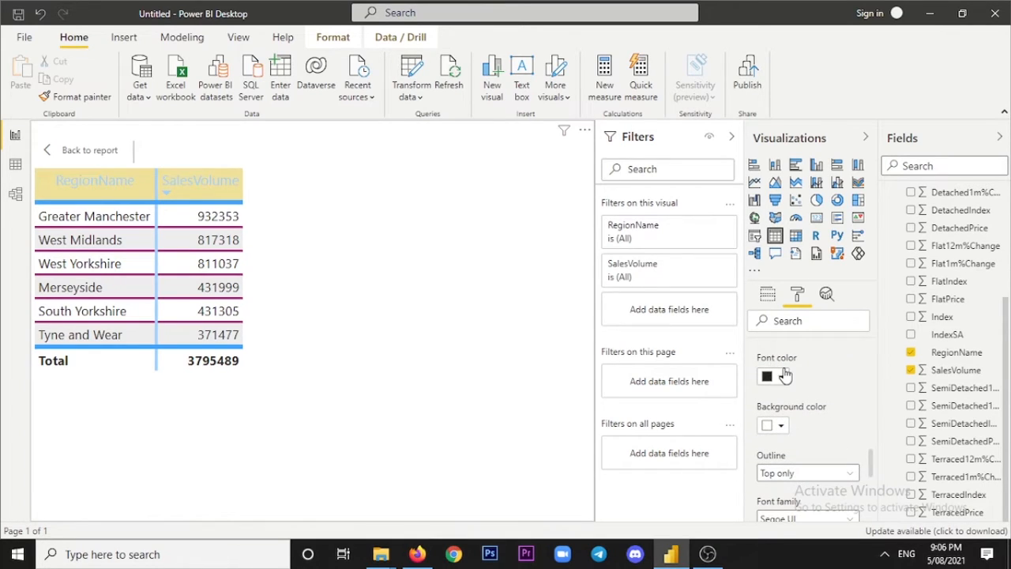
{"action": "scroll", "coordinate": [798, 422], "scroll_direction": "down", "scroll_amount": 1}
{"action": "scroll", "coordinate": [799, 422], "scroll_direction": "up", "scroll_amount": 1}
{"action": "scroll", "coordinate": [803, 455], "scroll_direction": "down", "scroll_amount": 1}
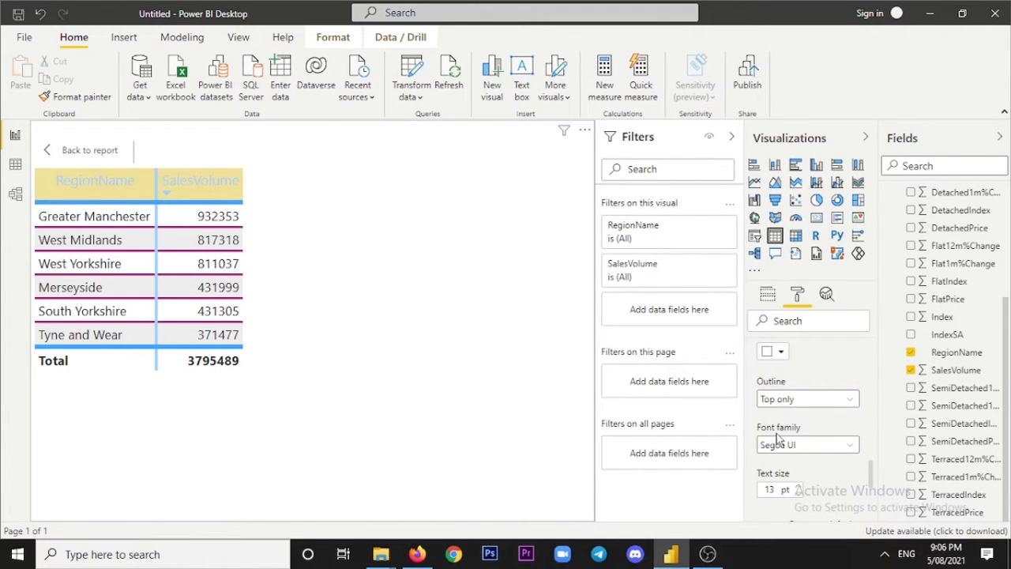
{"action": "scroll", "coordinate": [778, 438], "scroll_direction": "down", "scroll_amount": 1}
{"action": "scroll", "coordinate": [777, 430], "scroll_direction": "up", "scroll_amount": 1}
{"action": "scroll", "coordinate": [825, 466], "scroll_direction": "down", "scroll_amount": 1}
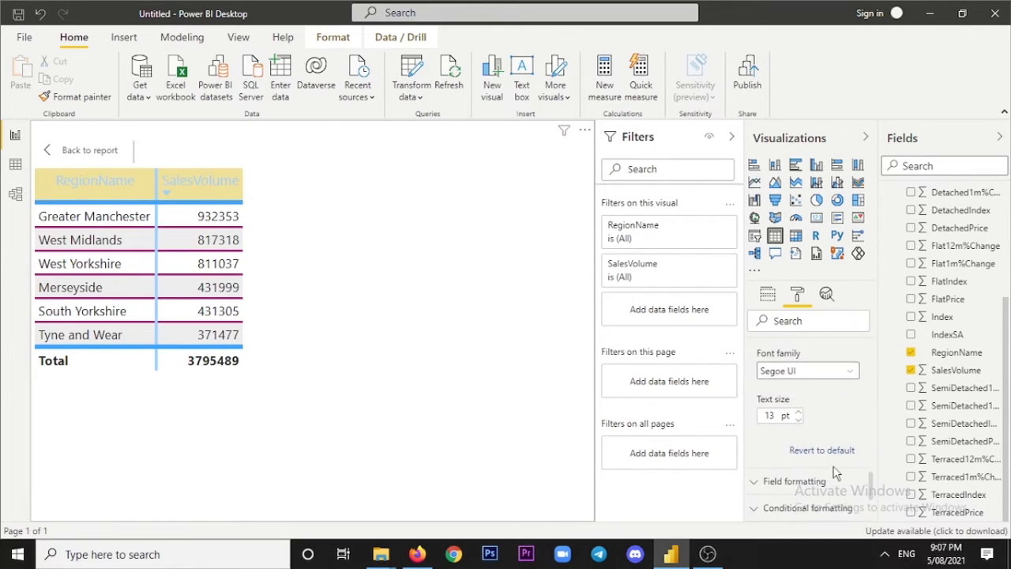
{"action": "scroll", "coordinate": [819, 462], "scroll_direction": "up", "scroll_amount": 1}
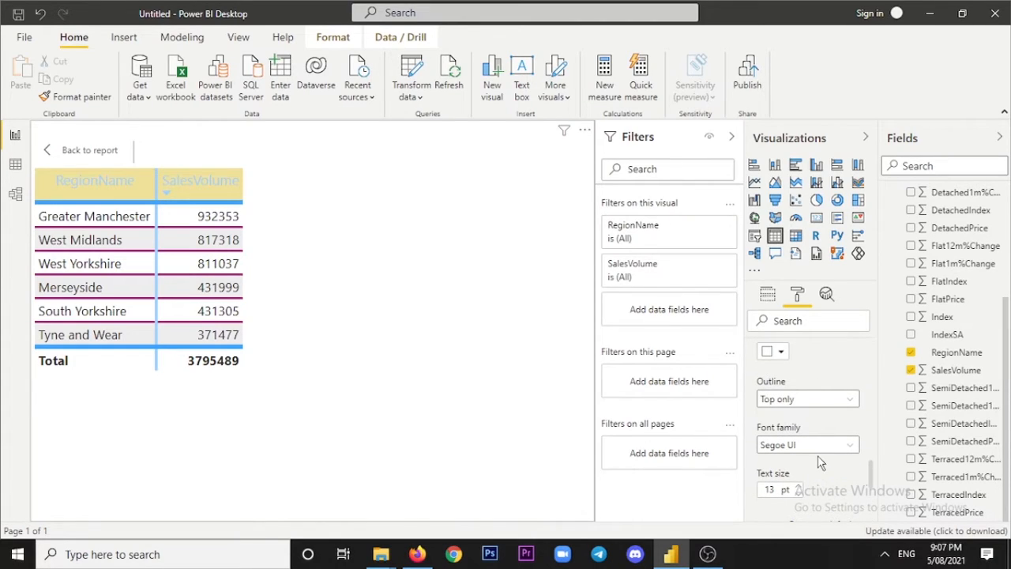
{"action": "scroll", "coordinate": [820, 462], "scroll_direction": "down", "scroll_amount": 2}
{"action": "scroll", "coordinate": [806, 427], "scroll_direction": "up", "scroll_amount": 2}
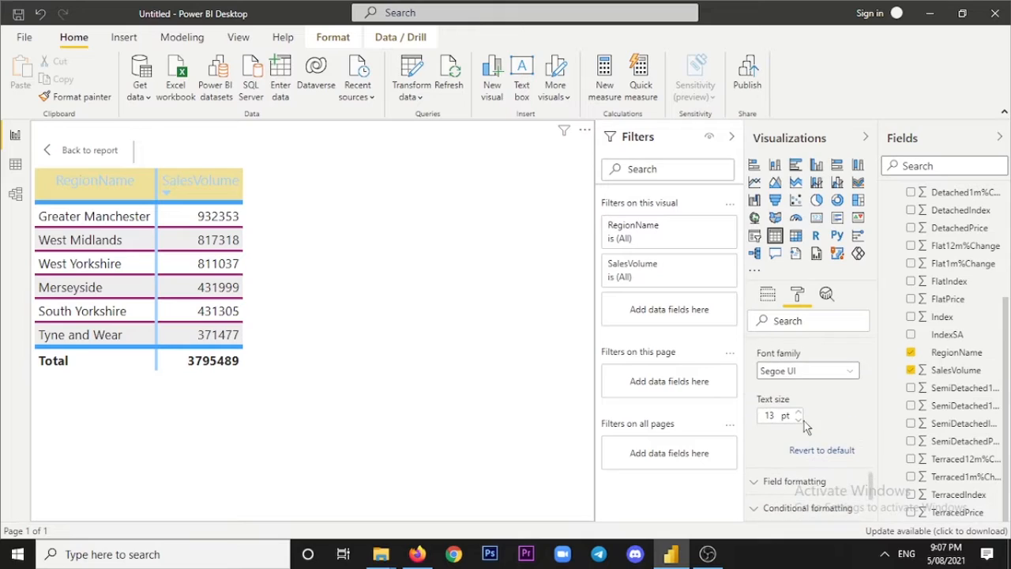
Set the font color of the RegionName field to a light red theme color in the field formatting.
{"action": "scroll", "coordinate": [804, 421], "scroll_direction": "down", "scroll_amount": 1}
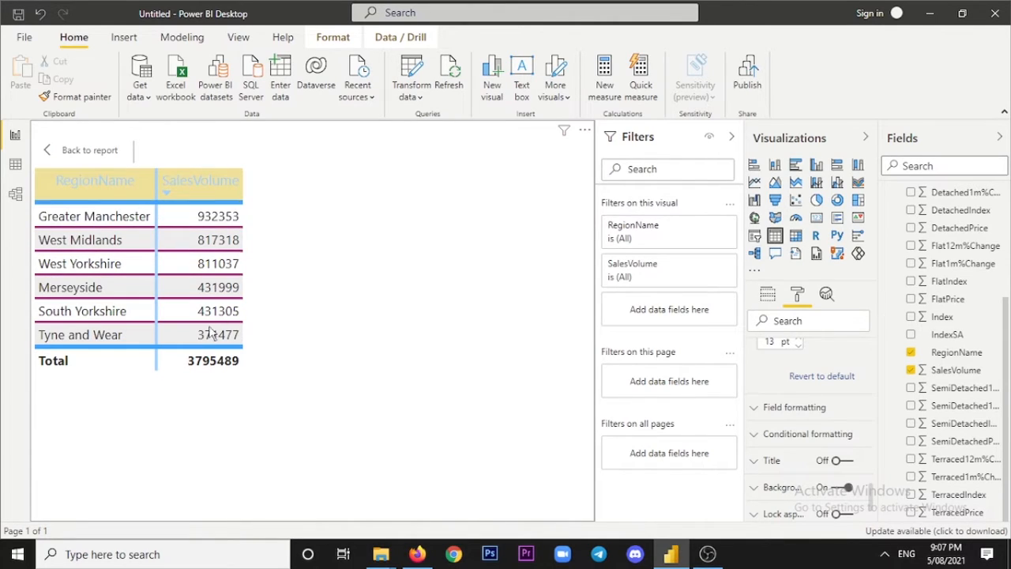
{"action": "left_click", "coordinate": [811, 417]}
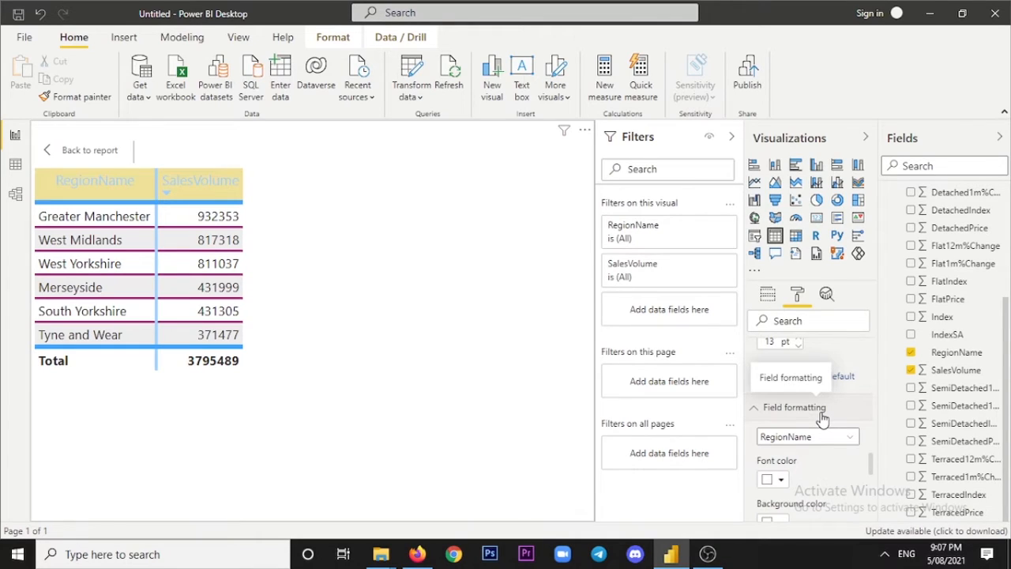
{"action": "scroll", "coordinate": [842, 440], "scroll_direction": "down", "scroll_amount": 1}
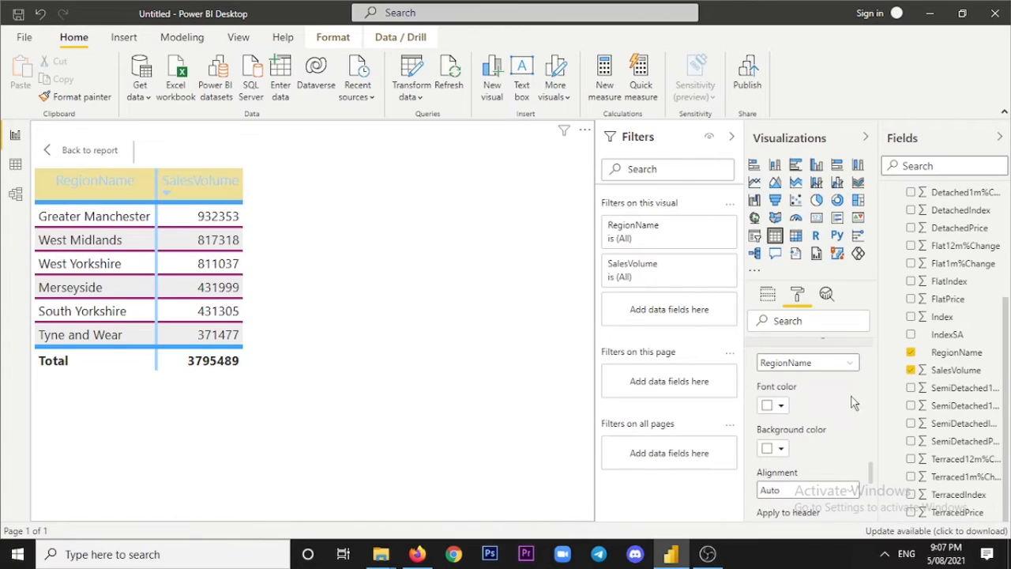
{"action": "left_click", "coordinate": [848, 363]}
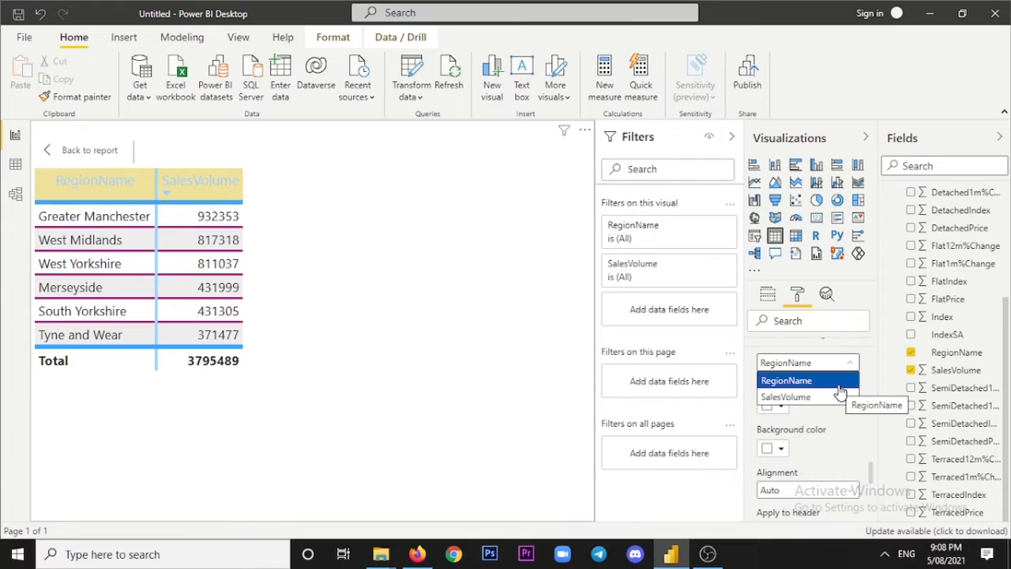
{"action": "left_click", "coordinate": [839, 386]}
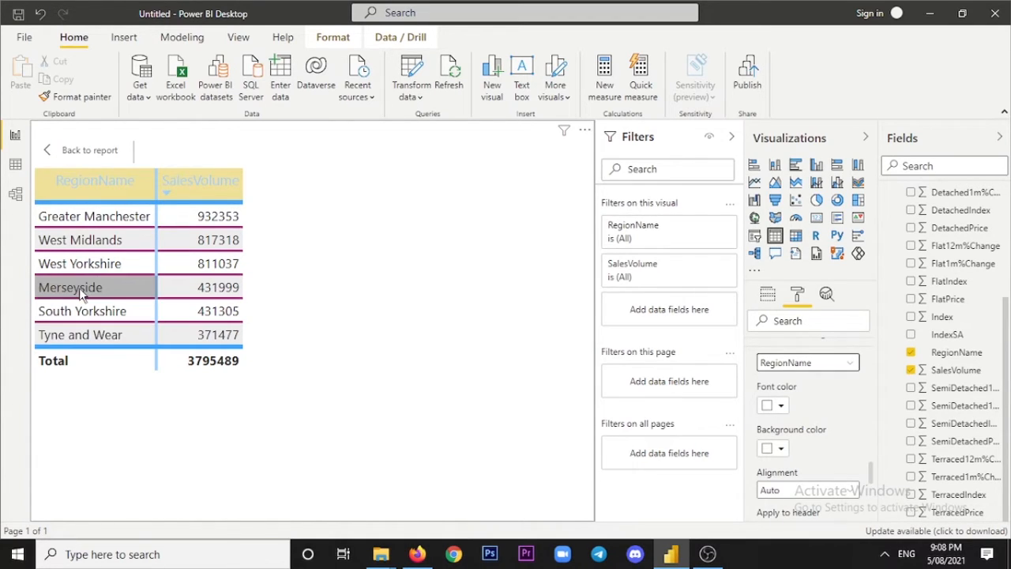
{"action": "left_click", "coordinate": [782, 406]}
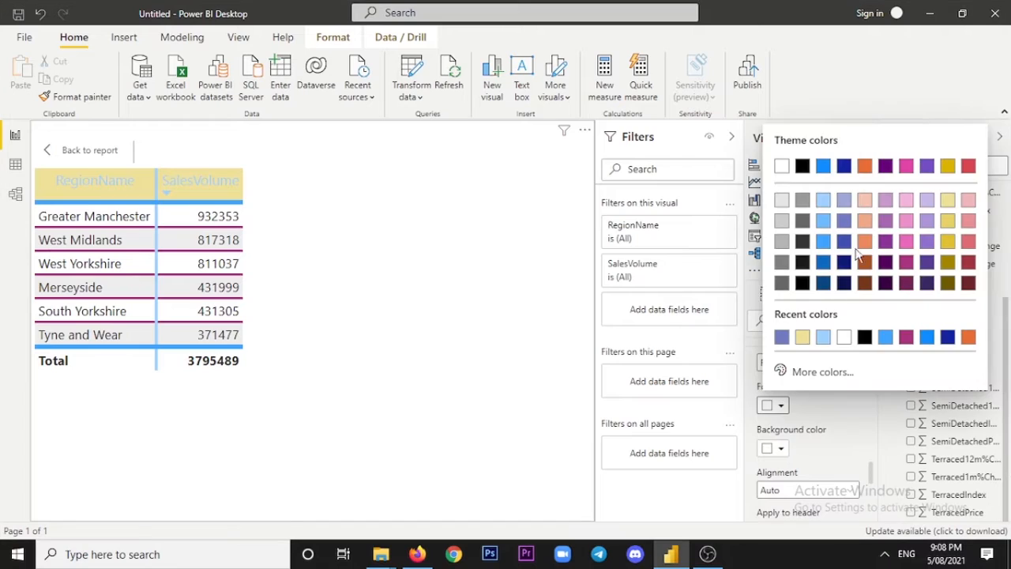
{"action": "left_click", "coordinate": [968, 241]}
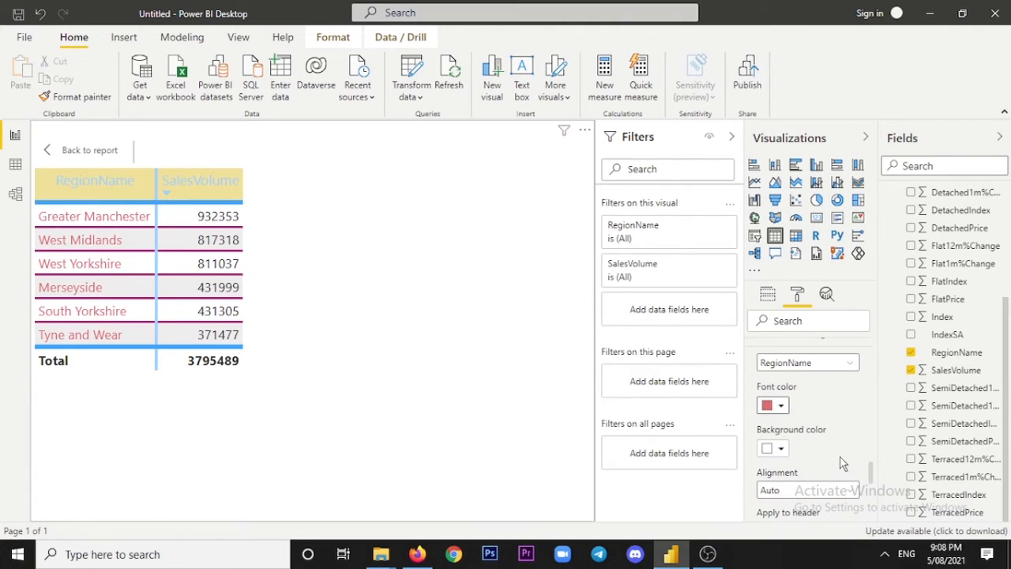
Try a light blue theme color as the RegionName field's background, and return the background to white.
{"action": "scroll", "coordinate": [784, 380], "scroll_direction": "down", "scroll_amount": 2}
{"action": "left_click", "coordinate": [782, 376]}
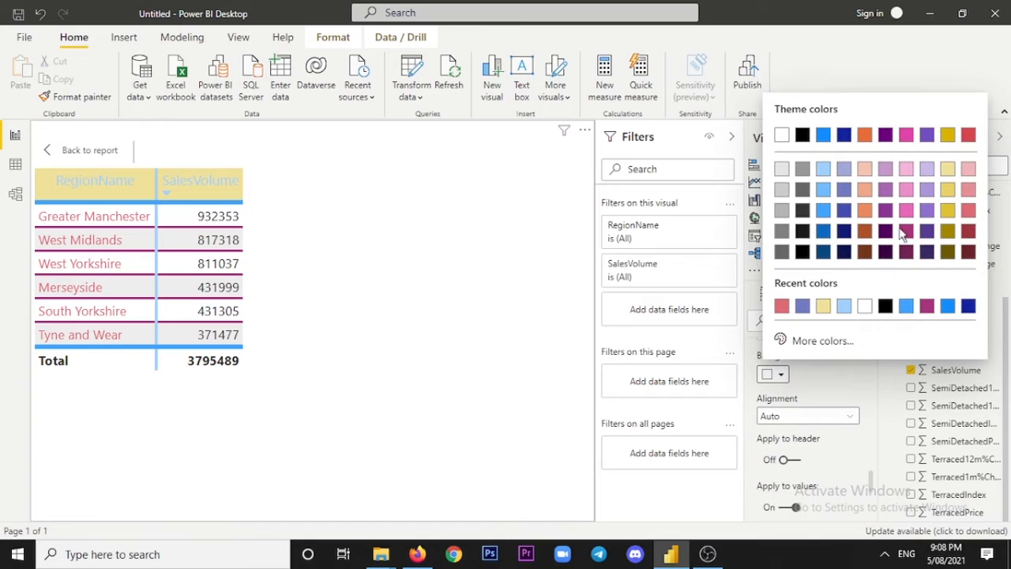
{"action": "left_click", "coordinate": [822, 190]}
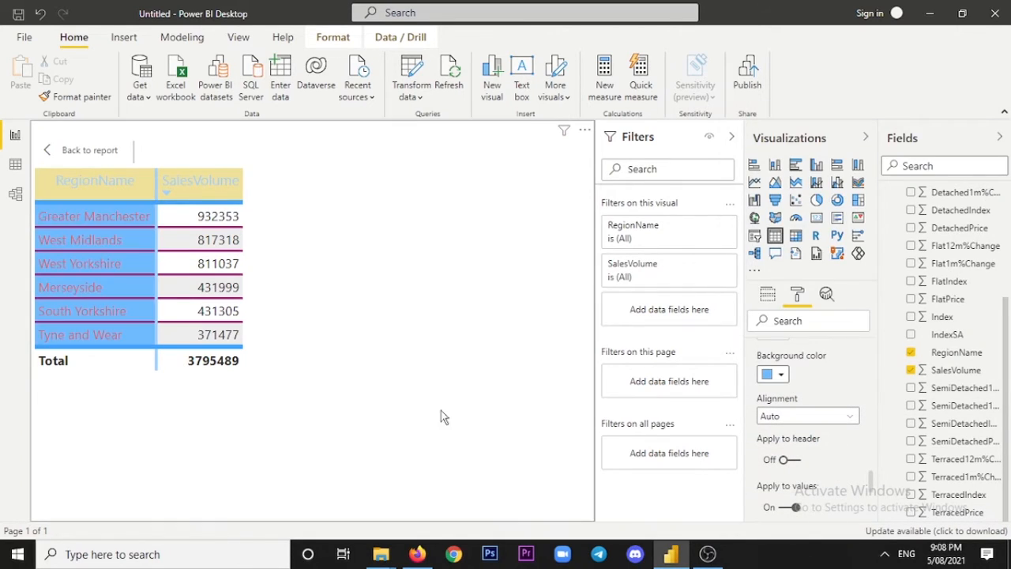
{"action": "left_click", "coordinate": [781, 377]}
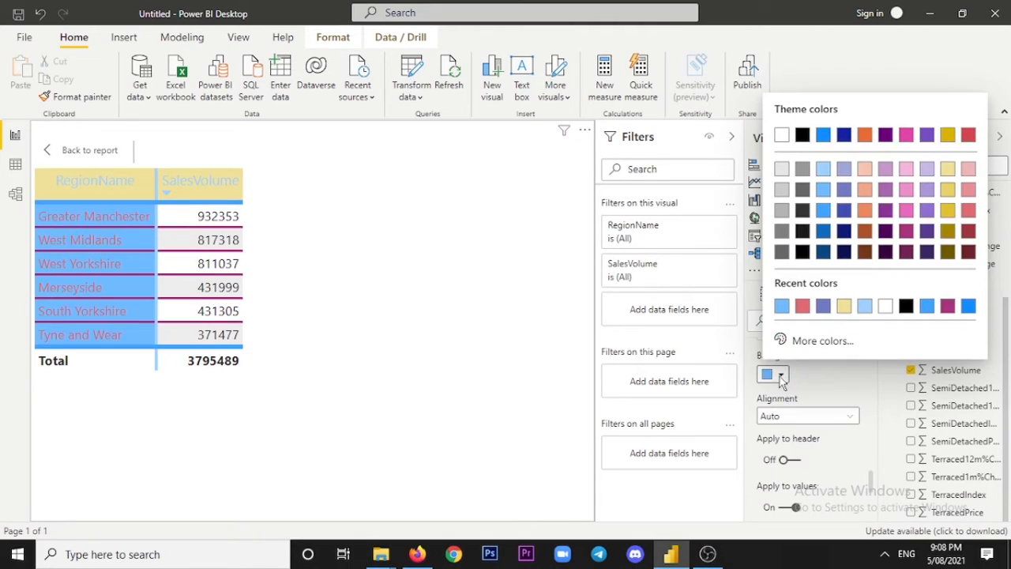
{"action": "left_click", "coordinate": [780, 135]}
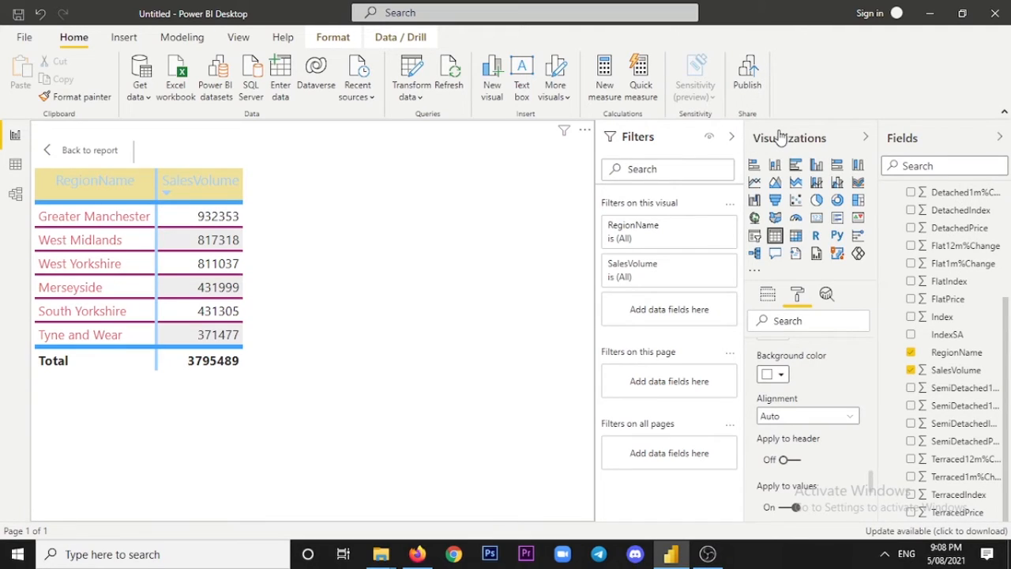
Try center alignment for the RegionName field, and set its alignment to Left.
{"action": "left_click", "coordinate": [831, 420]}
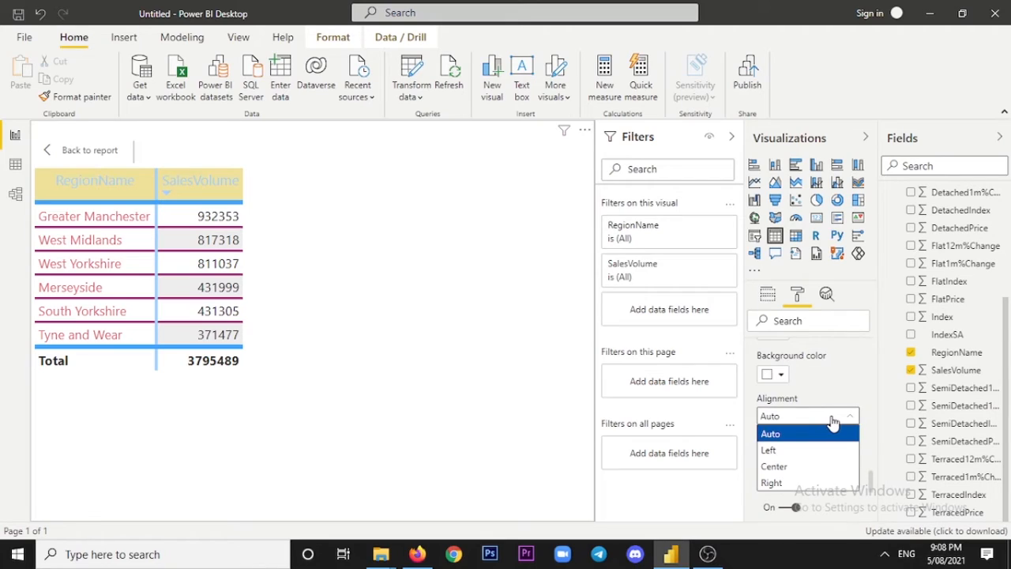
{"action": "left_click", "coordinate": [796, 466]}
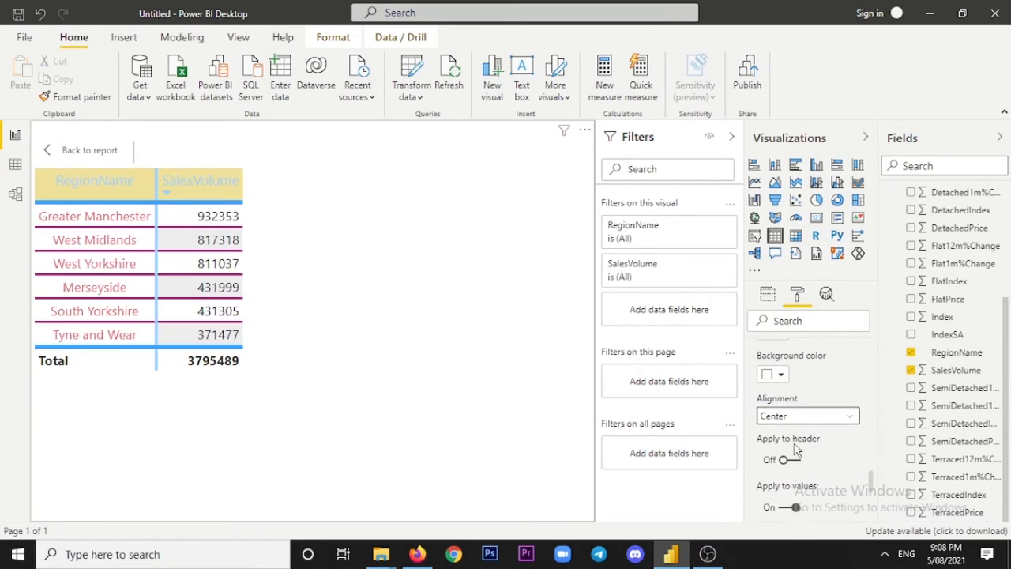
{"action": "left_click", "coordinate": [798, 420]}
{"action": "left_click", "coordinate": [794, 450]}
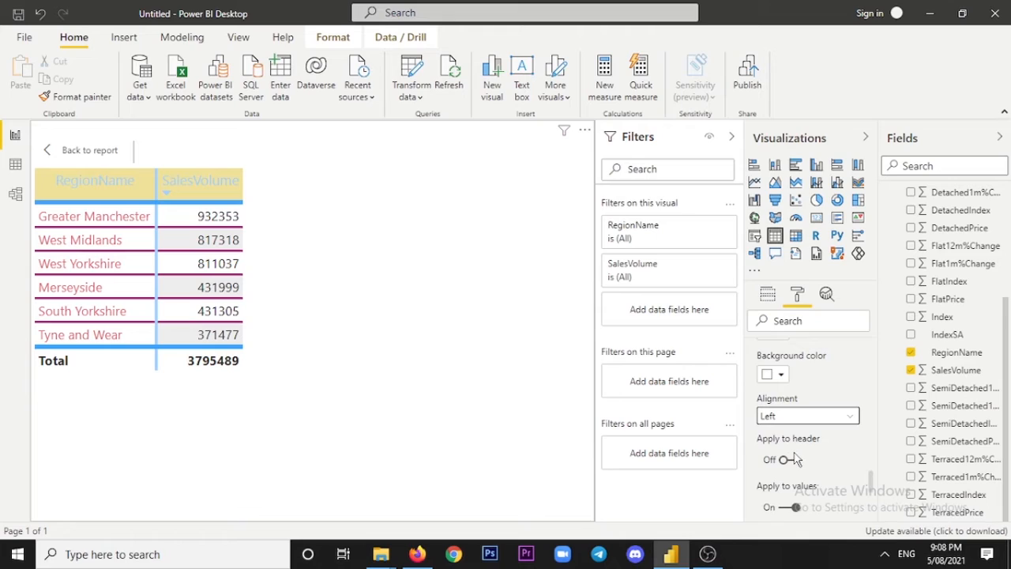
Try applying the RegionName field formatting to the column header, and turn that option back off.
{"action": "scroll", "coordinate": [801, 447], "scroll_direction": "down", "scroll_amount": 2}
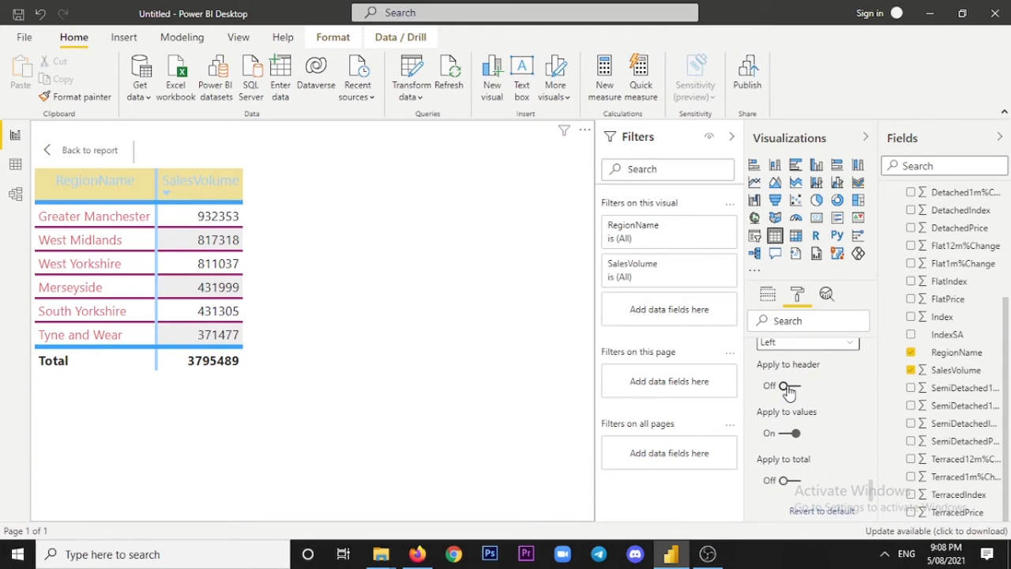
{"action": "left_click", "coordinate": [788, 387]}
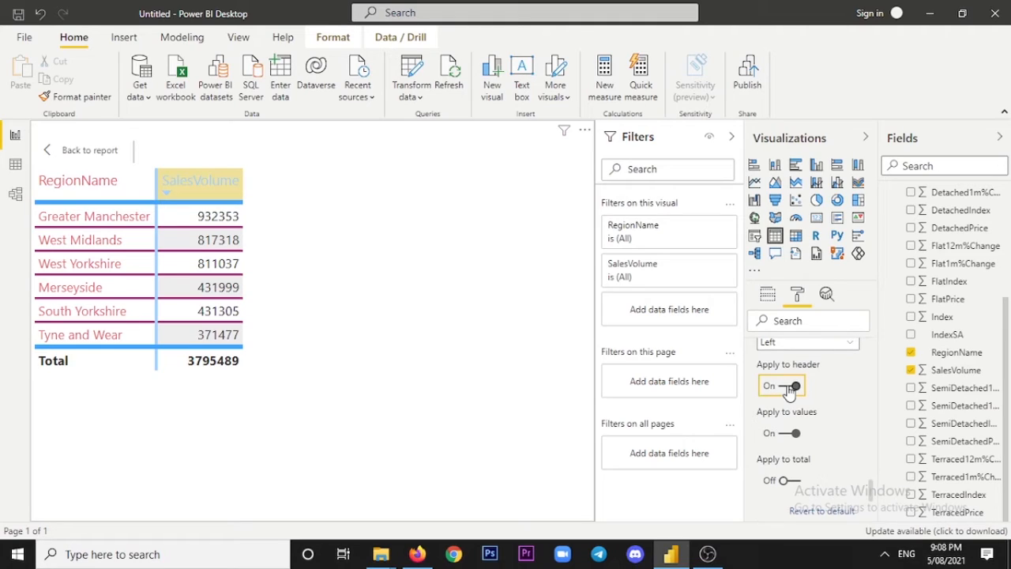
{"action": "left_click", "coordinate": [788, 387]}
{"action": "left_click", "coordinate": [788, 387]}
{"action": "left_click", "coordinate": [788, 387]}
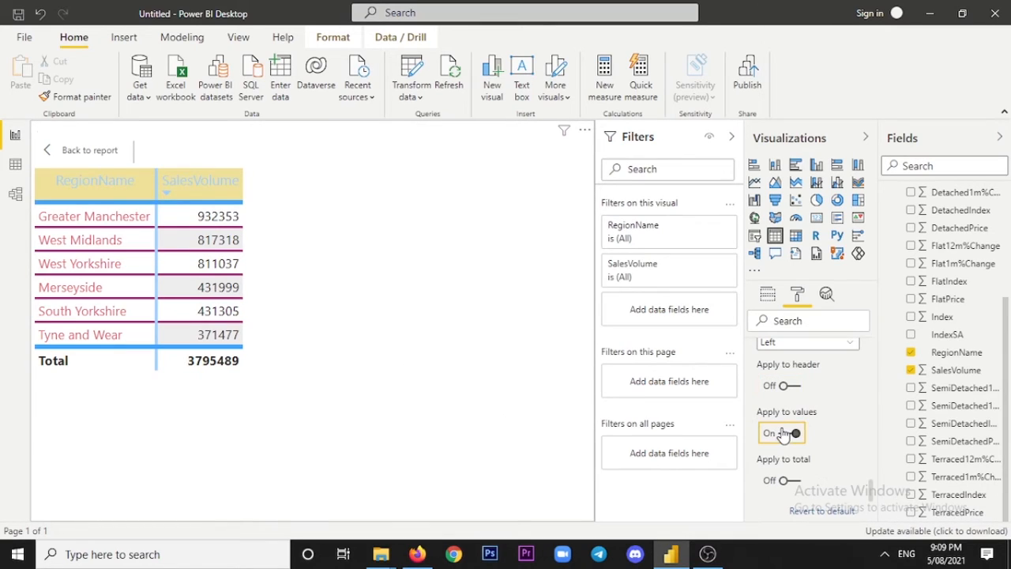
Turn the application of the RegionName field formatting to the values off and back on.
{"action": "left_click", "coordinate": [790, 435]}
{"action": "left_click", "coordinate": [792, 434]}
{"action": "scroll", "coordinate": [814, 413], "scroll_direction": "up", "scroll_amount": 3}
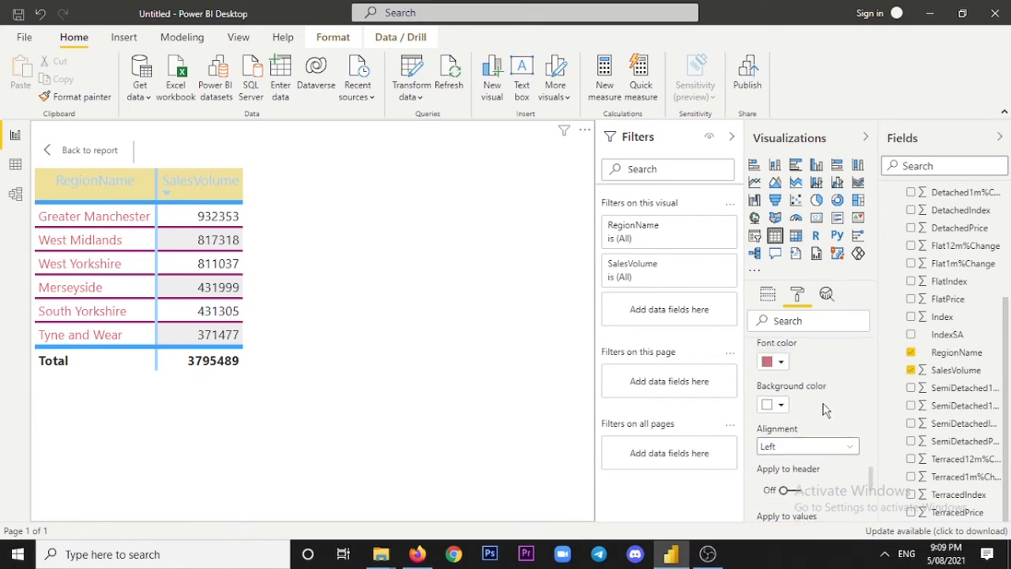
{"action": "scroll", "coordinate": [821, 409], "scroll_direction": "up", "scroll_amount": 3}
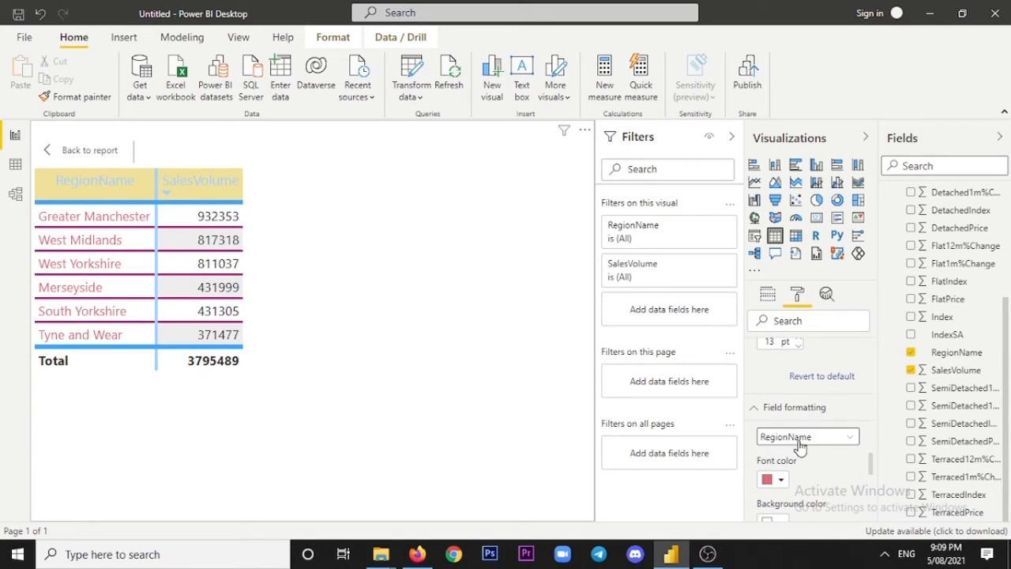
Try applying the RegionName field formatting to the total row, and turn that option back off.
{"action": "scroll", "coordinate": [799, 450], "scroll_direction": "down", "scroll_amount": 5}
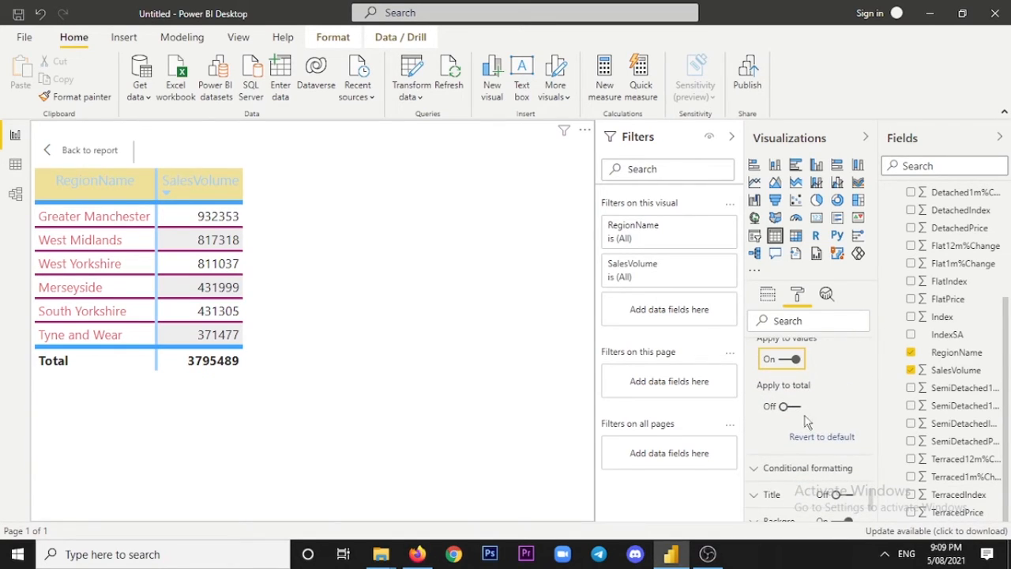
{"action": "left_click", "coordinate": [784, 409]}
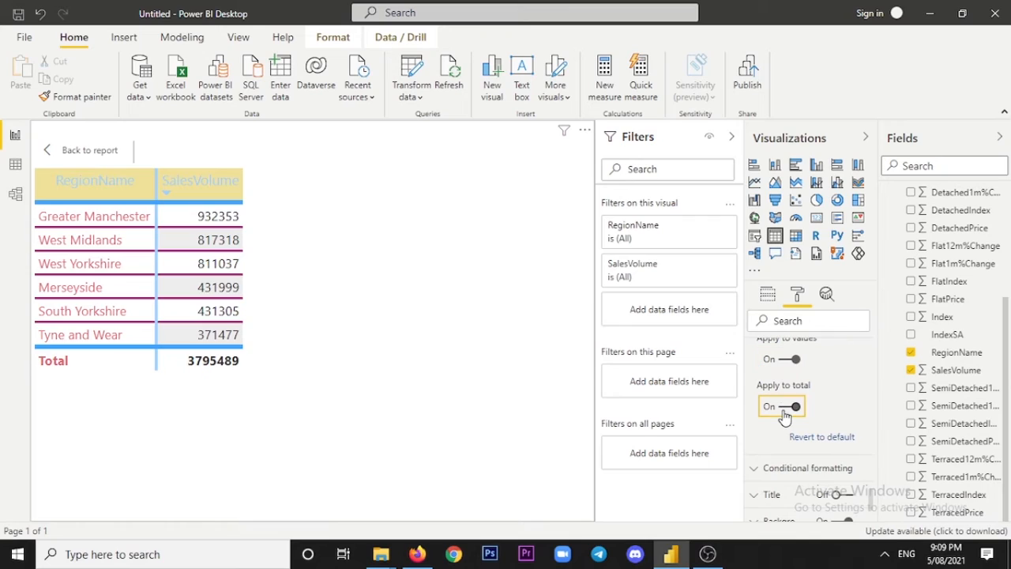
{"action": "left_click", "coordinate": [784, 409]}
{"action": "left_click", "coordinate": [784, 409]}
{"action": "left_click", "coordinate": [784, 409]}
Revert the RegionName field formatting to its default settings.
{"action": "scroll", "coordinate": [792, 417], "scroll_direction": "down", "scroll_amount": 2}
{"action": "scroll", "coordinate": [790, 443], "scroll_direction": "up", "scroll_amount": 2}
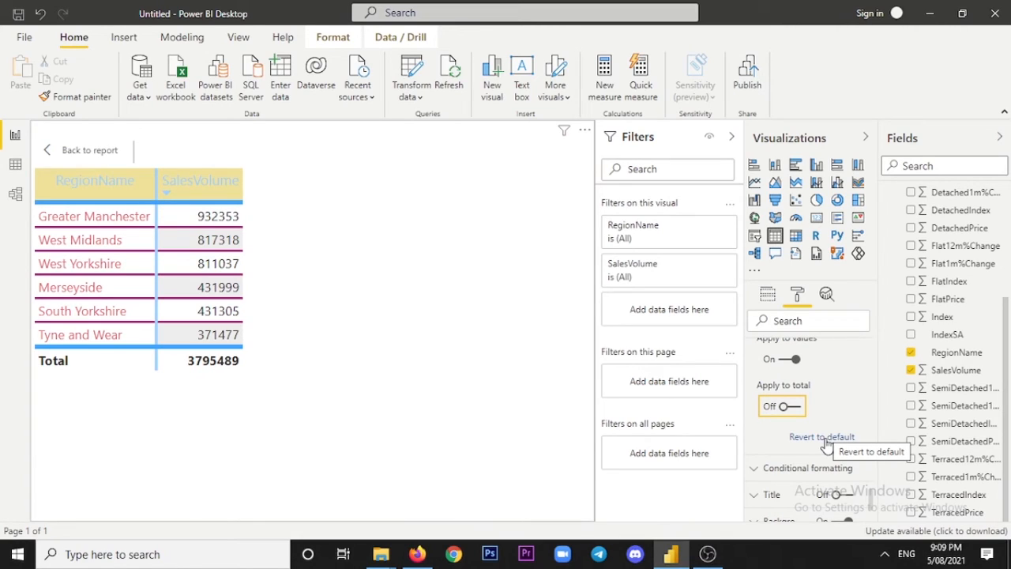
{"action": "left_click", "coordinate": [822, 436]}
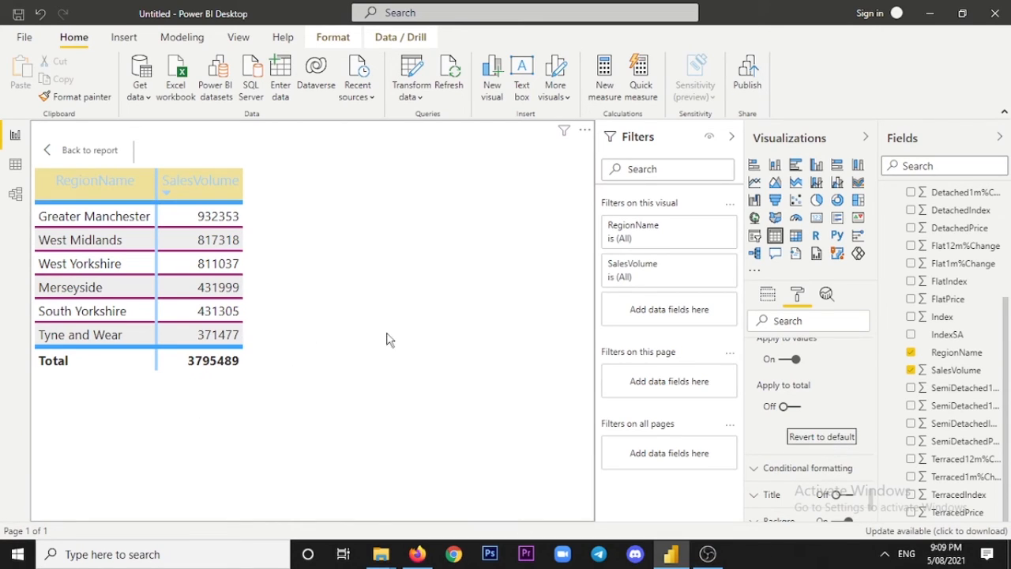
Collapse the expanded Values, Total and Field formatting sections of the table's format settings.
{"action": "left_click", "coordinate": [787, 462]}
{"action": "scroll", "coordinate": [787, 465], "scroll_direction": "up", "scroll_amount": 4}
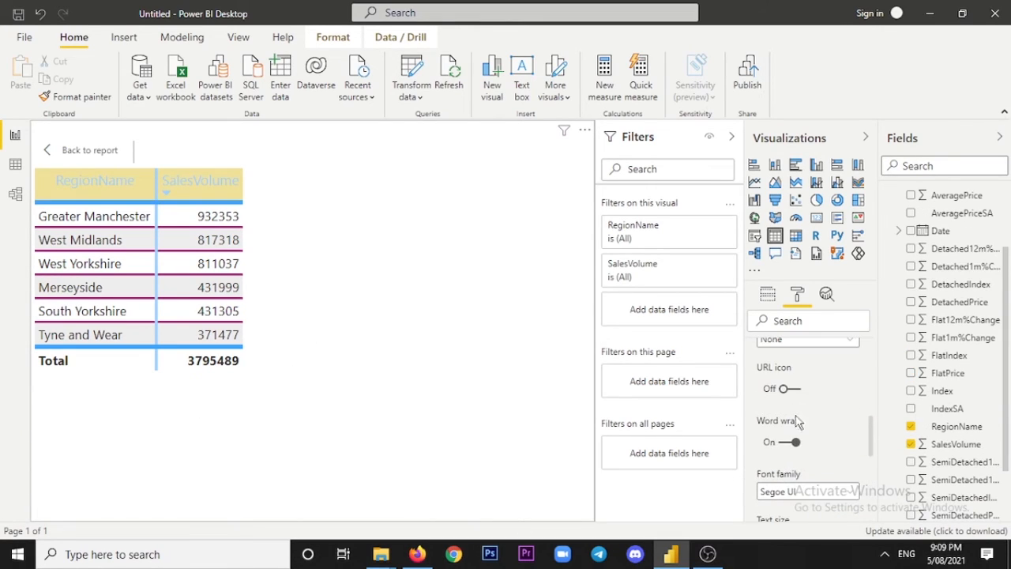
{"action": "scroll", "coordinate": [780, 430], "scroll_direction": "up", "scroll_amount": 2}
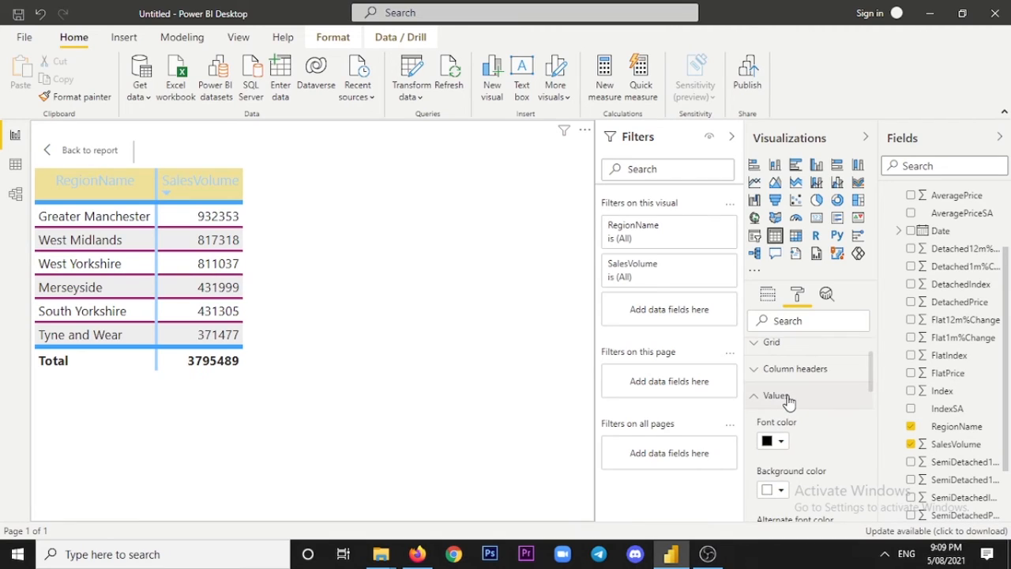
{"action": "left_click", "coordinate": [786, 399]}
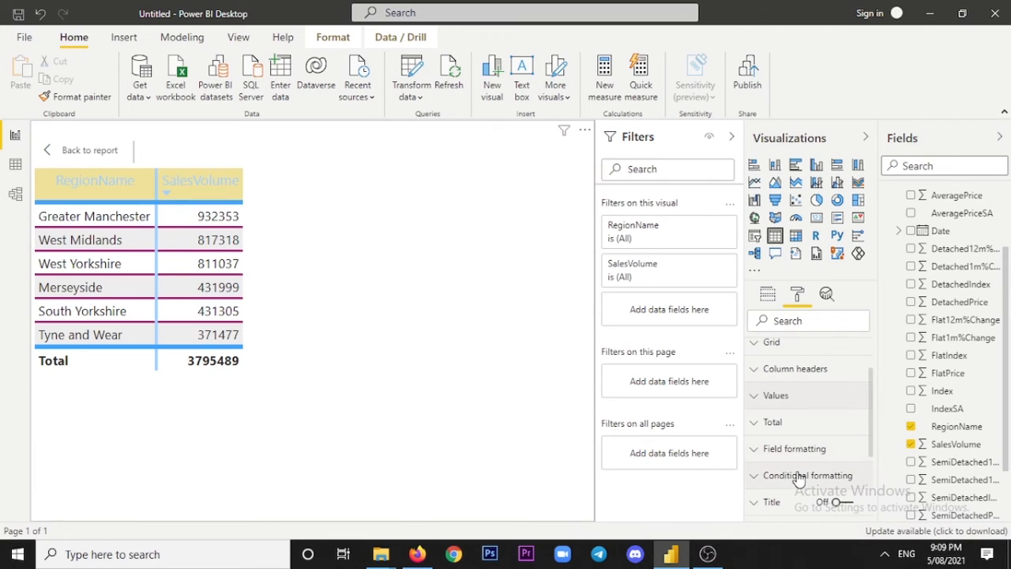